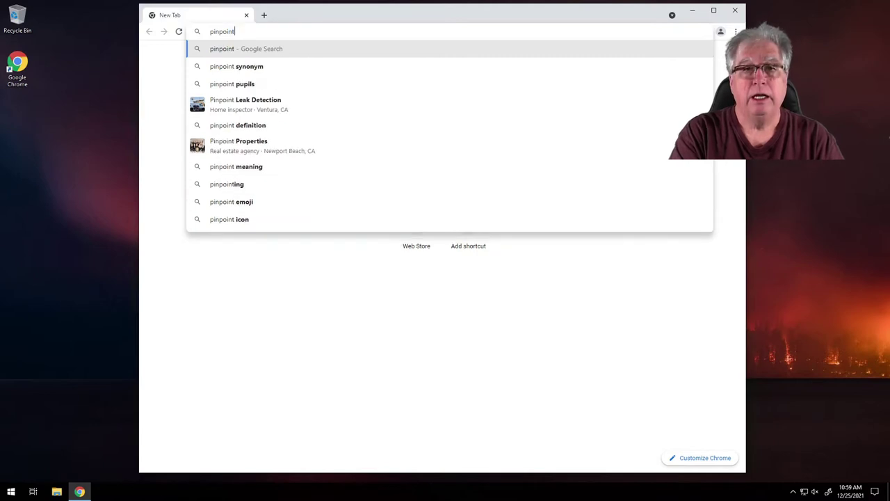
Search the web for "pinpoint aprs" and open the PinPoint APRS software site at pinpointaprs.com
{"action": "type", "text": "s"}
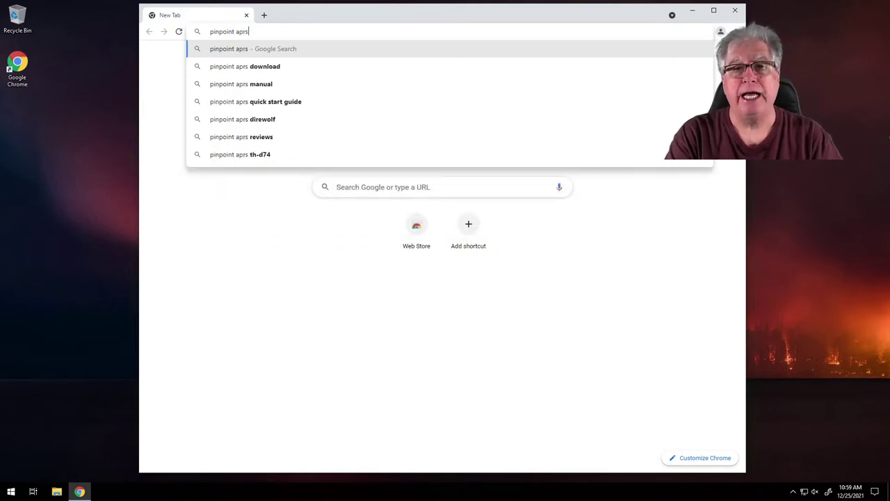
{"action": "key", "text": "Return"}
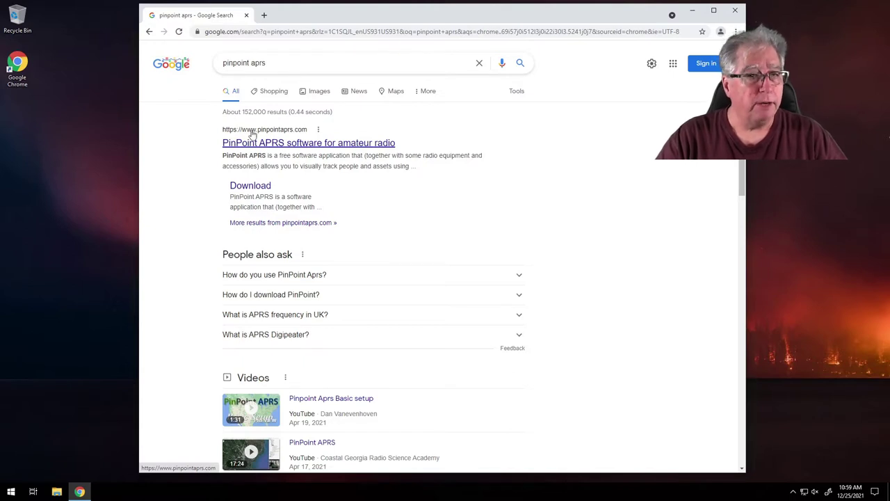
{"action": "left_click", "coordinate": [291, 143]}
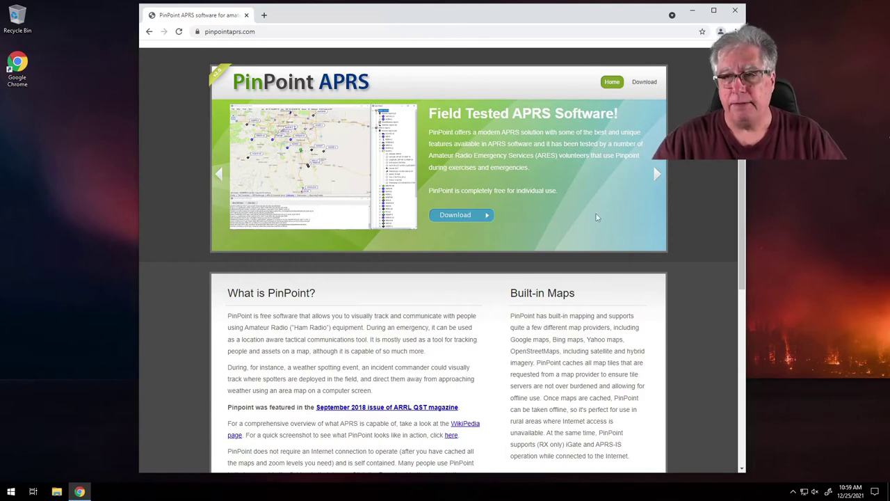
Download the latest stable version of PinPoint v2 from the site's download page
{"action": "scroll", "coordinate": [566, 221], "scroll_direction": "down", "scroll_amount": 2}
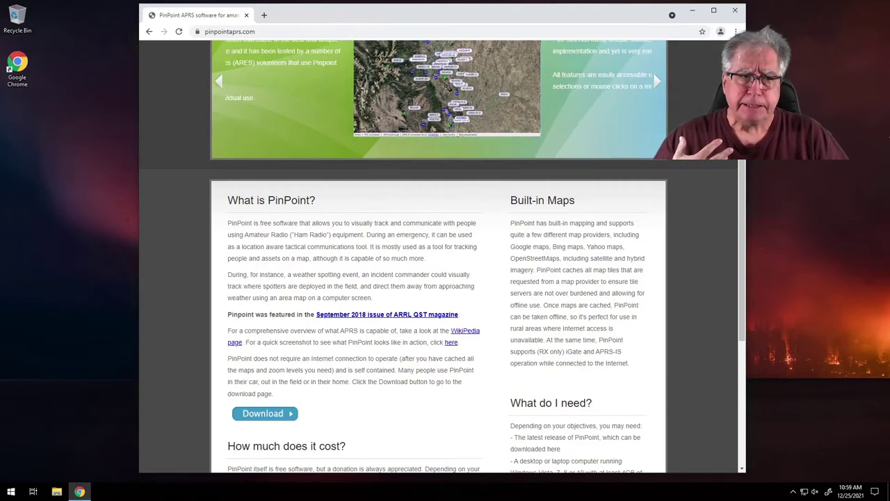
{"action": "scroll", "coordinate": [409, 263], "scroll_direction": "up", "scroll_amount": 2}
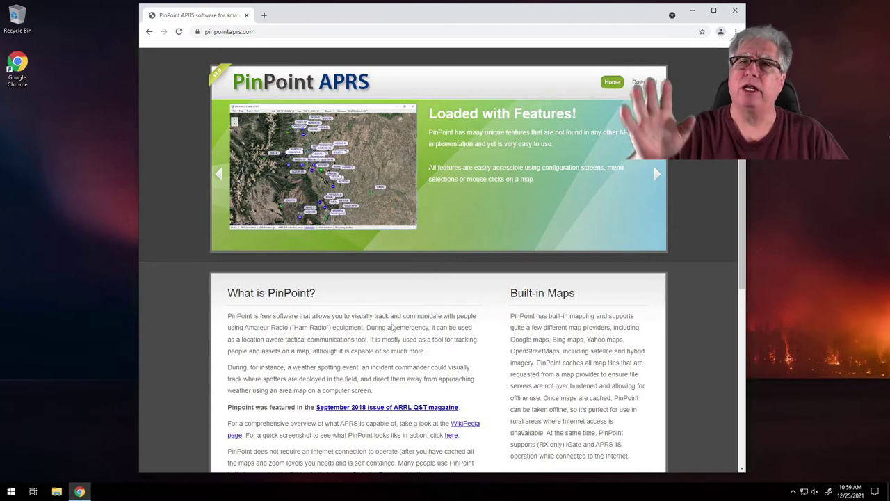
{"action": "scroll", "coordinate": [392, 327], "scroll_direction": "down", "scroll_amount": 5}
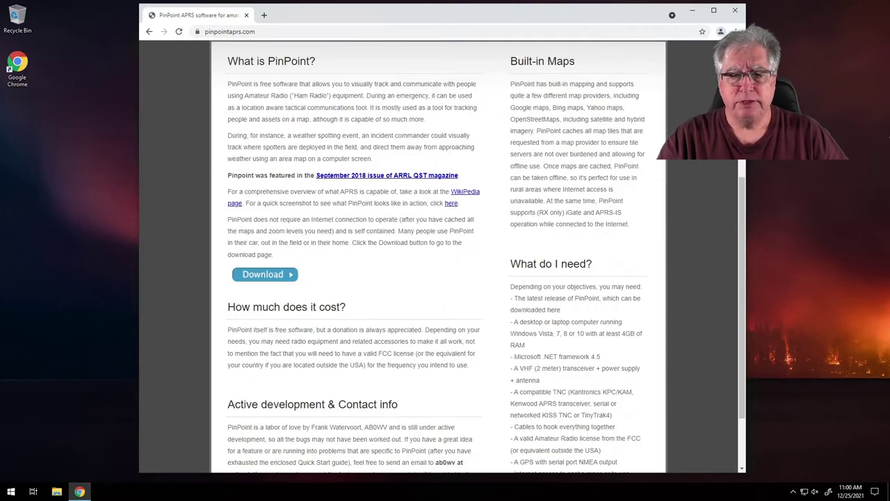
{"action": "scroll", "coordinate": [323, 179], "scroll_direction": "up", "scroll_amount": 5}
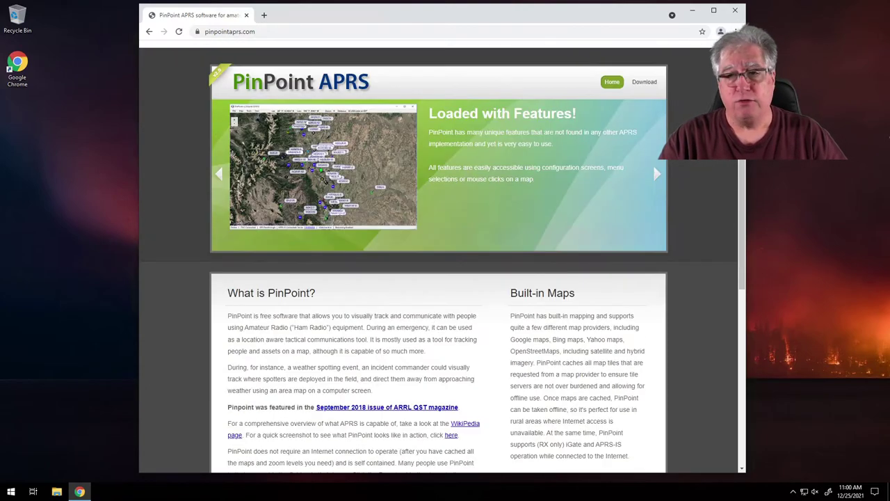
{"action": "left_click", "coordinate": [644, 83]}
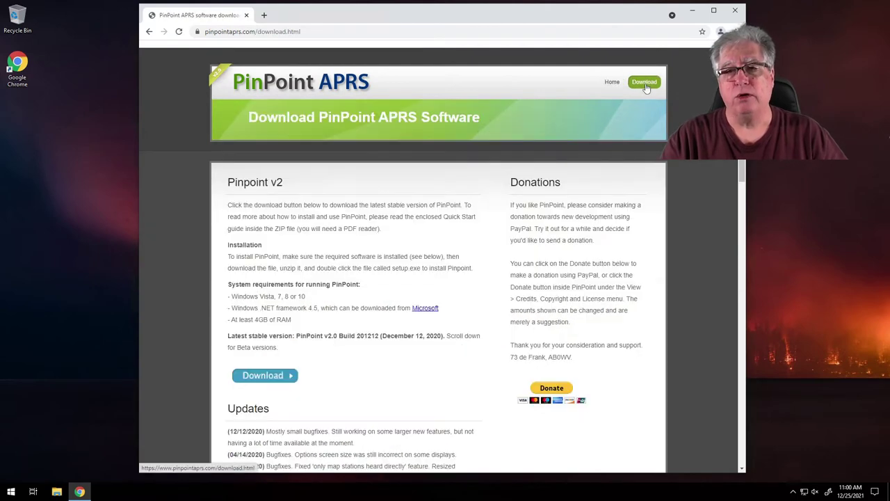
{"action": "left_click", "coordinate": [256, 376]}
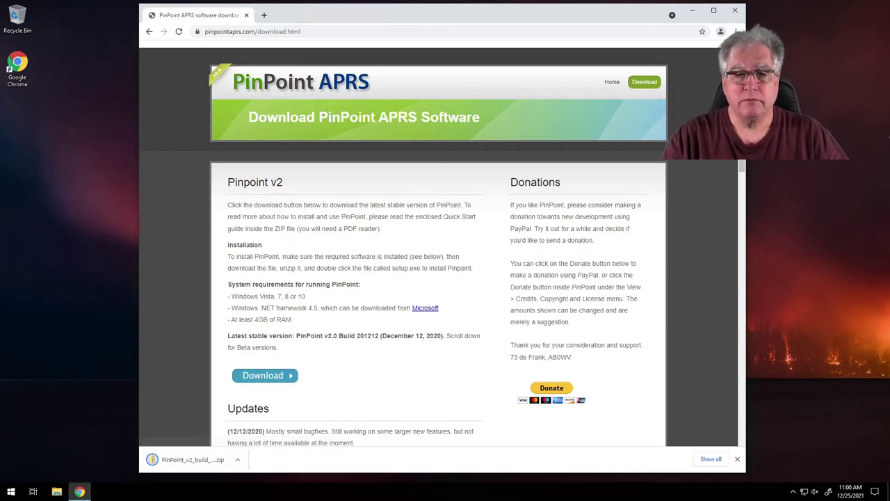
Open the downloaded PinPoint v2 ZIP archive and extract all its files to the default PinPoint_v2_build_201212 folder in Downloads
{"action": "left_click", "coordinate": [172, 465]}
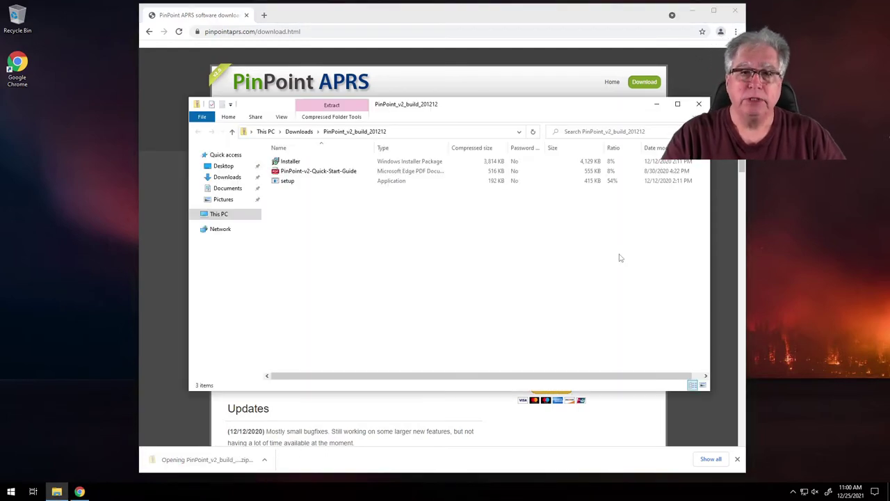
{"action": "left_click", "coordinate": [331, 109]}
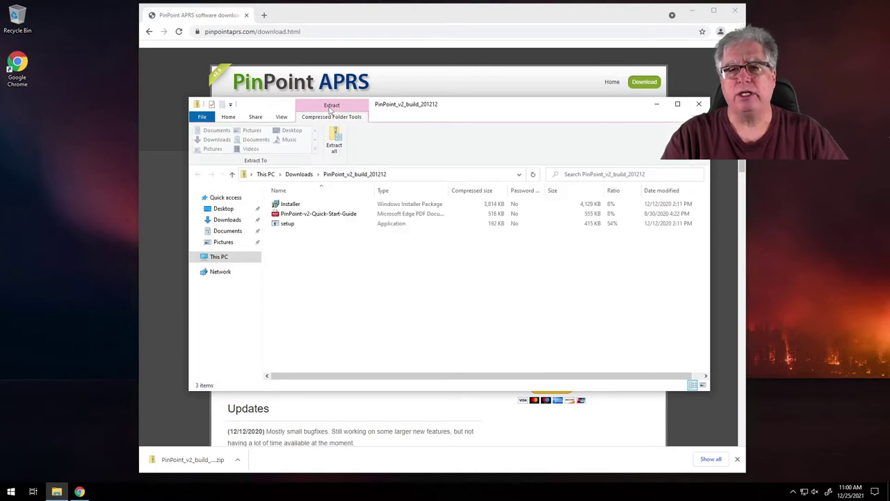
{"action": "left_click", "coordinate": [333, 143]}
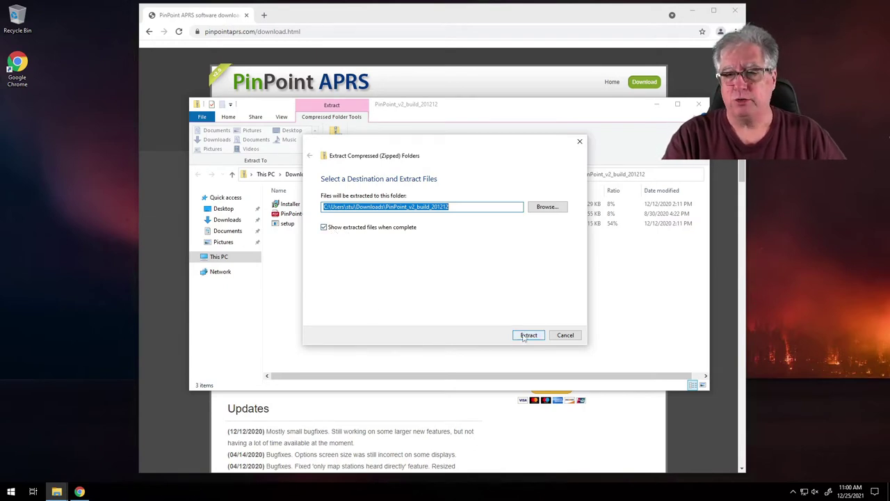
{"action": "left_click", "coordinate": [525, 335]}
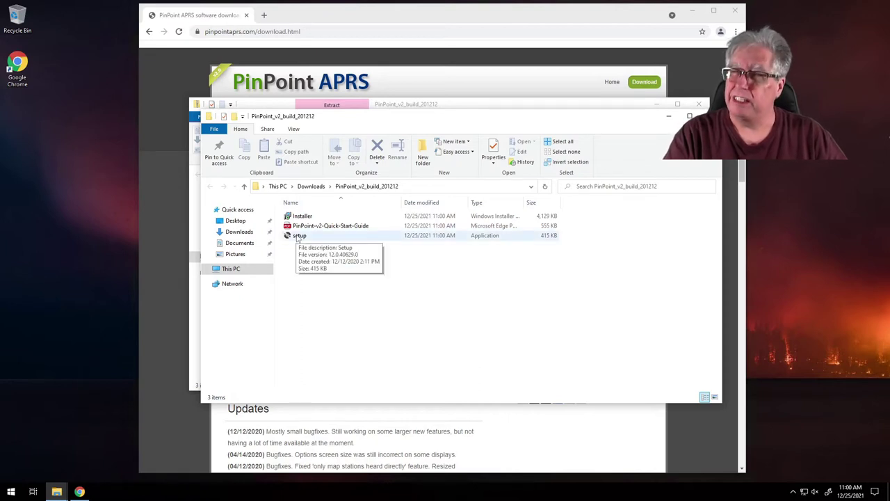
Run the extracted setup to install PinPoint APRS for everyone in the default folder, and close the installer and both folder windows
{"action": "double_click", "coordinate": [297, 236]}
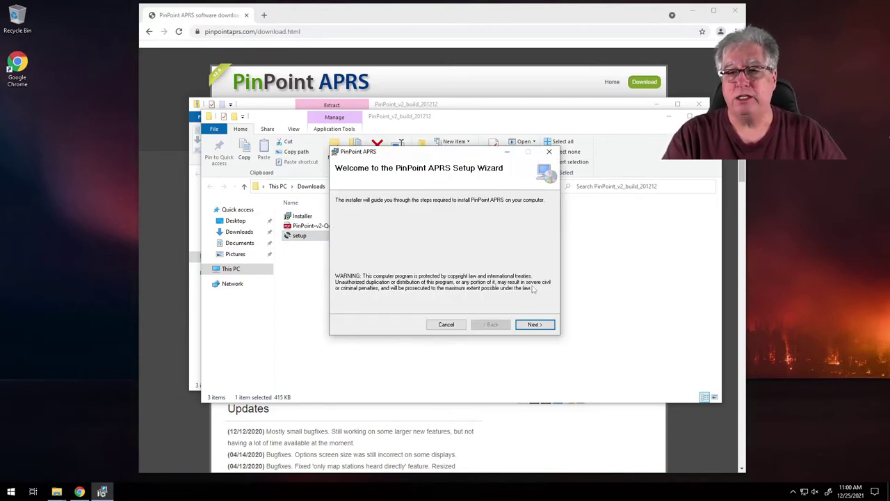
{"action": "left_click", "coordinate": [534, 324]}
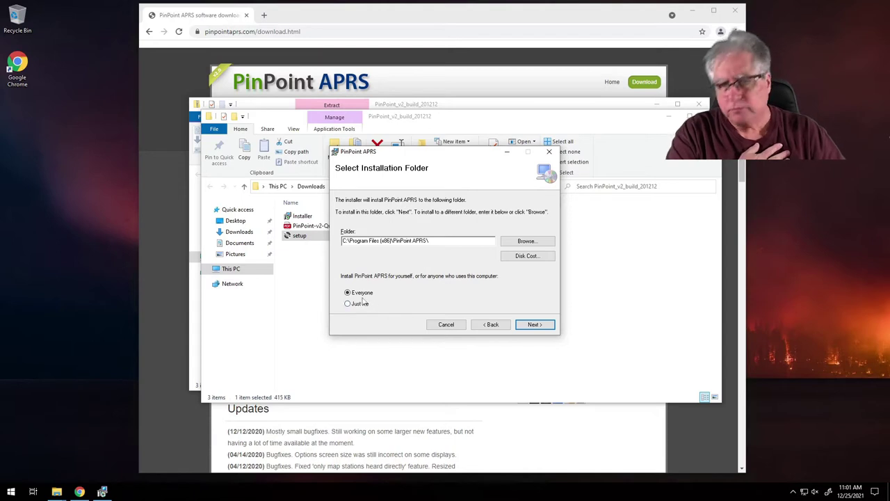
{"action": "left_click", "coordinate": [534, 324]}
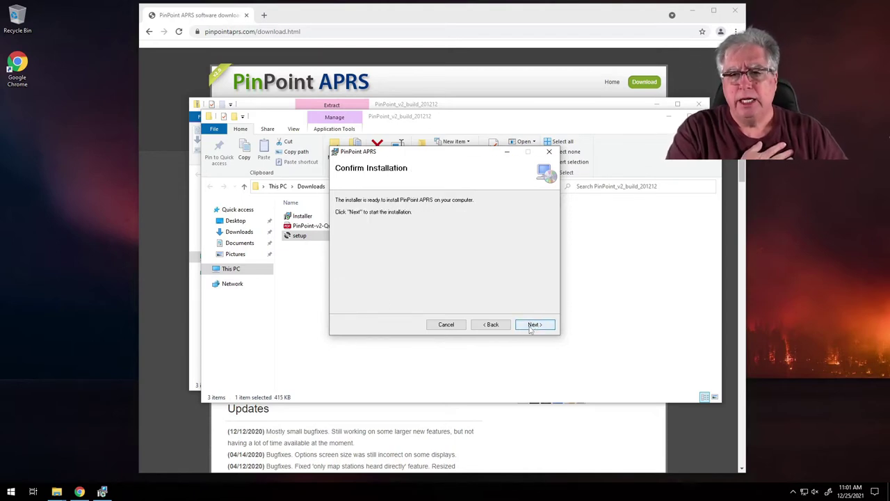
{"action": "left_click", "coordinate": [533, 325]}
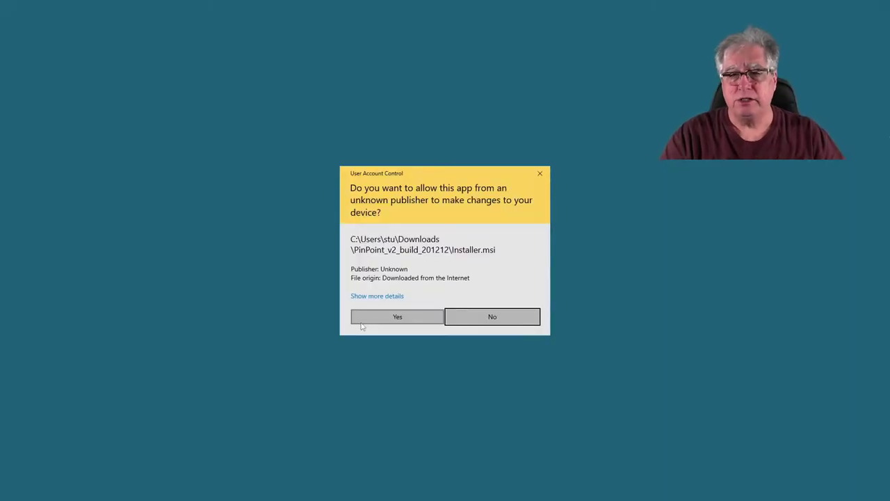
{"action": "left_click", "coordinate": [397, 317]}
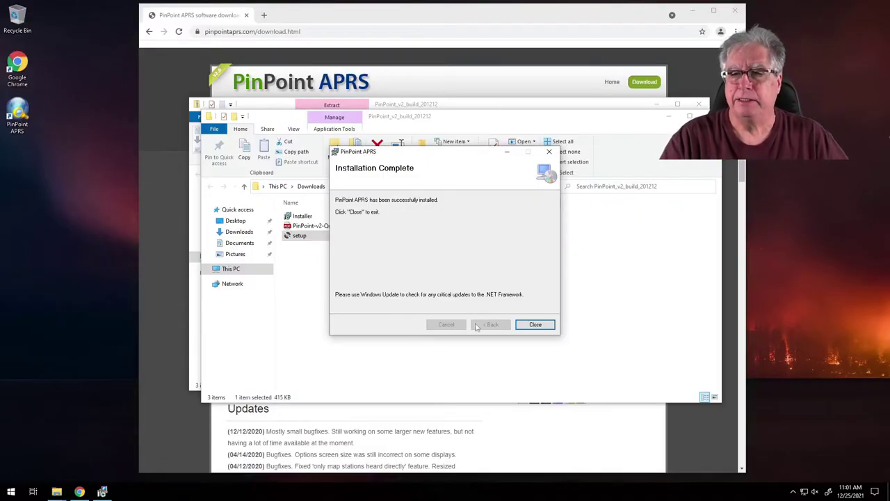
{"action": "left_click", "coordinate": [536, 325]}
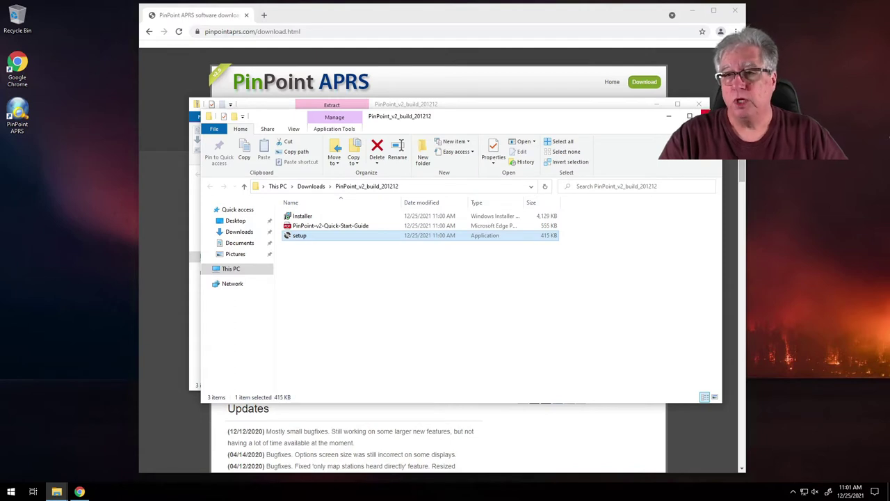
{"action": "left_click", "coordinate": [706, 116]}
{"action": "left_click", "coordinate": [699, 103]}
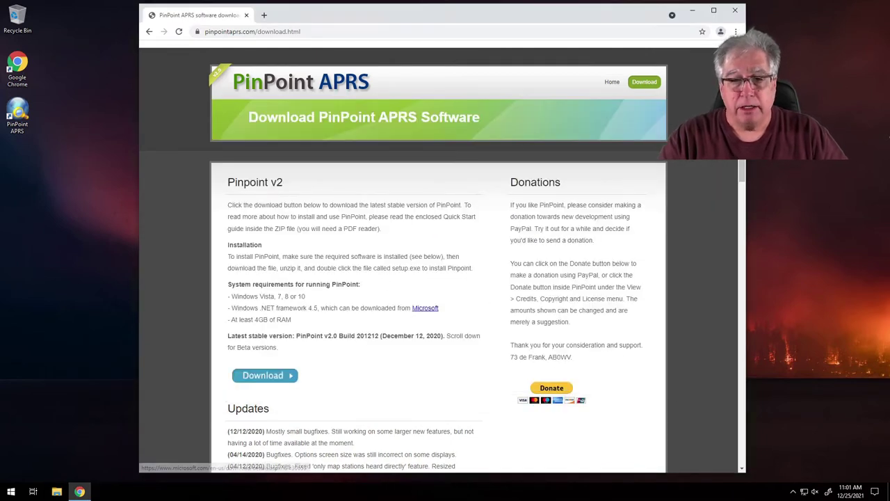
Look through the update history on the PinPoint download page and close the browser
{"action": "scroll", "coordinate": [403, 309], "scroll_direction": "down", "scroll_amount": 3}
{"action": "scroll", "coordinate": [405, 298], "scroll_direction": "down", "scroll_amount": 4}
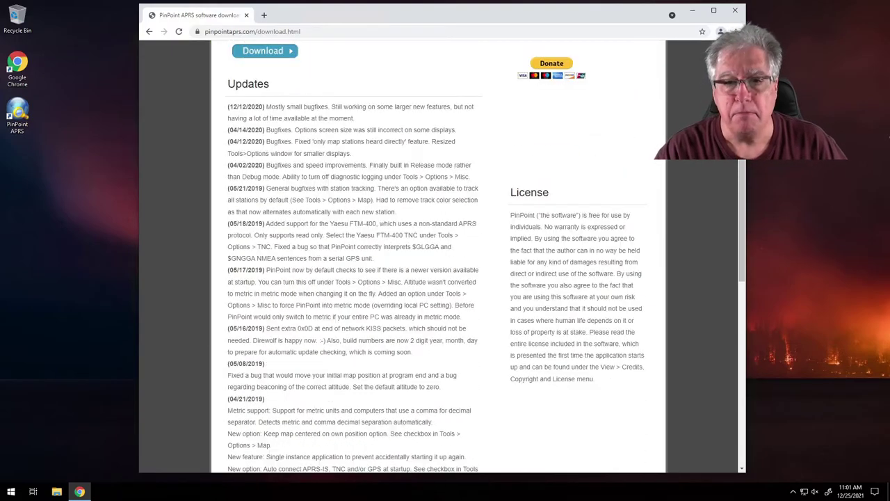
{"action": "scroll", "coordinate": [396, 296], "scroll_direction": "down", "scroll_amount": 5}
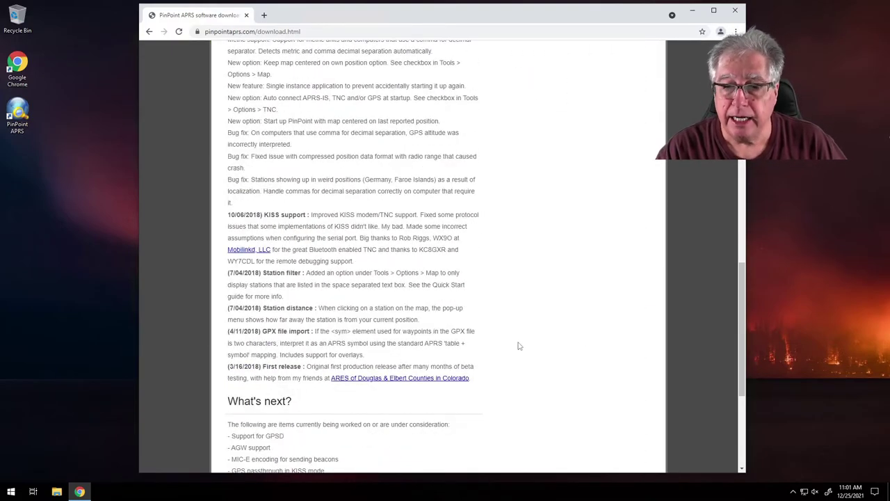
{"action": "scroll", "coordinate": [557, 338], "scroll_direction": "down", "scroll_amount": 2}
{"action": "scroll", "coordinate": [514, 307], "scroll_direction": "up", "scroll_amount": 5}
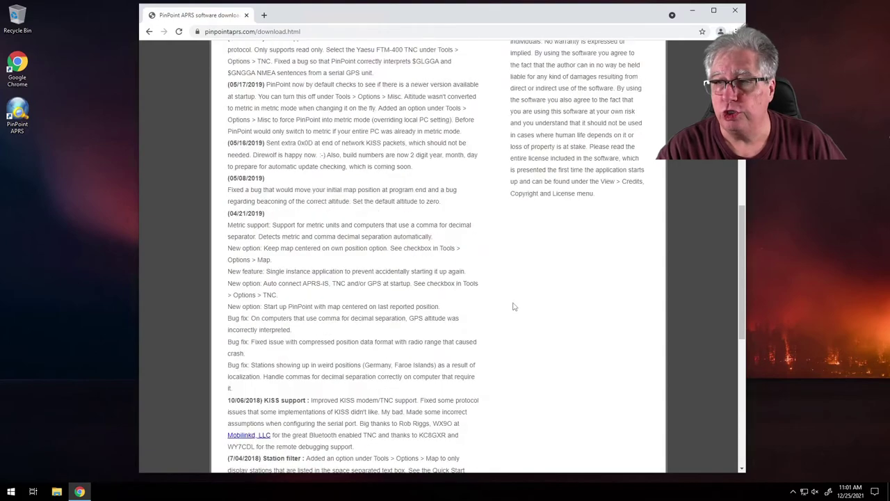
{"action": "scroll", "coordinate": [500, 300], "scroll_direction": "up", "scroll_amount": 9}
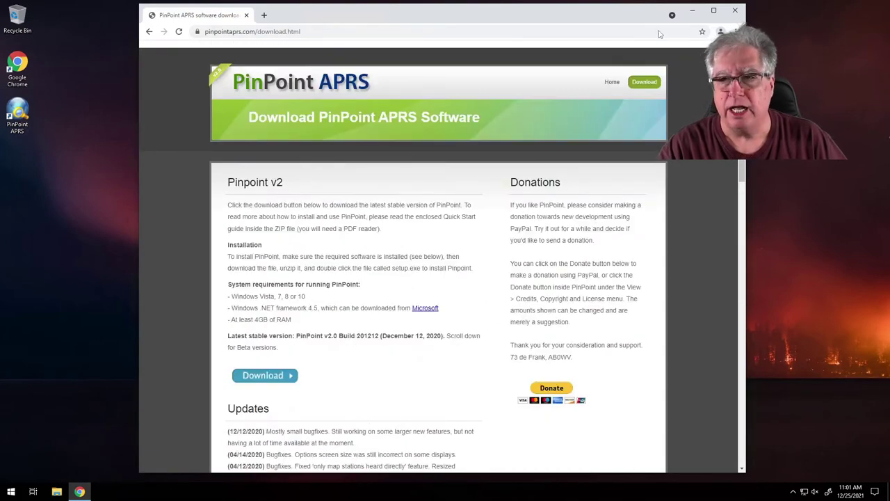
{"action": "left_click", "coordinate": [735, 12]}
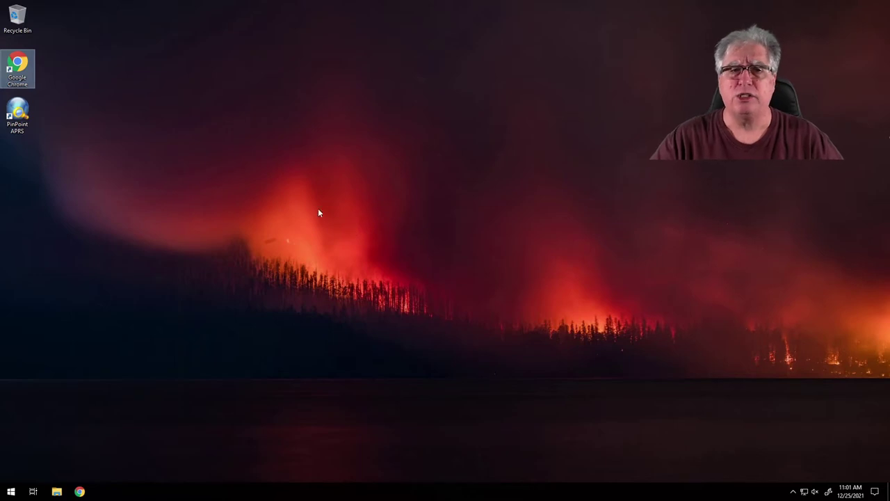
Launch PinPoint APRS from the desktop, accept its license agreement and dismiss the welcome message
{"action": "left_click", "coordinate": [18, 120]}
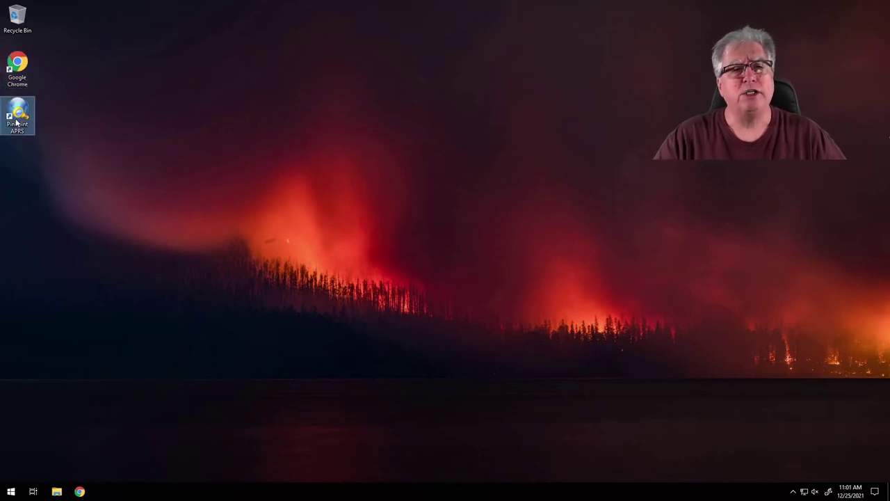
{"action": "double_click", "coordinate": [17, 119]}
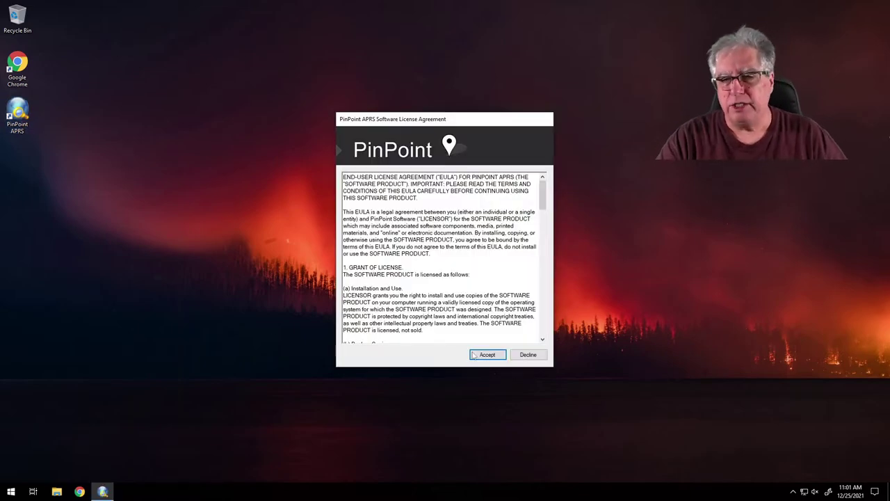
{"action": "left_click_drag", "start_coordinate": [543, 195], "coordinate": [546, 331]}
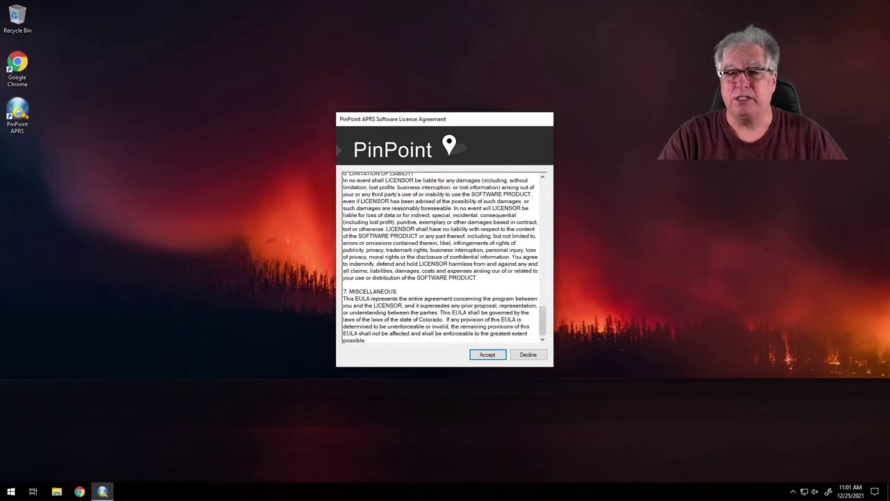
{"action": "left_click", "coordinate": [488, 356]}
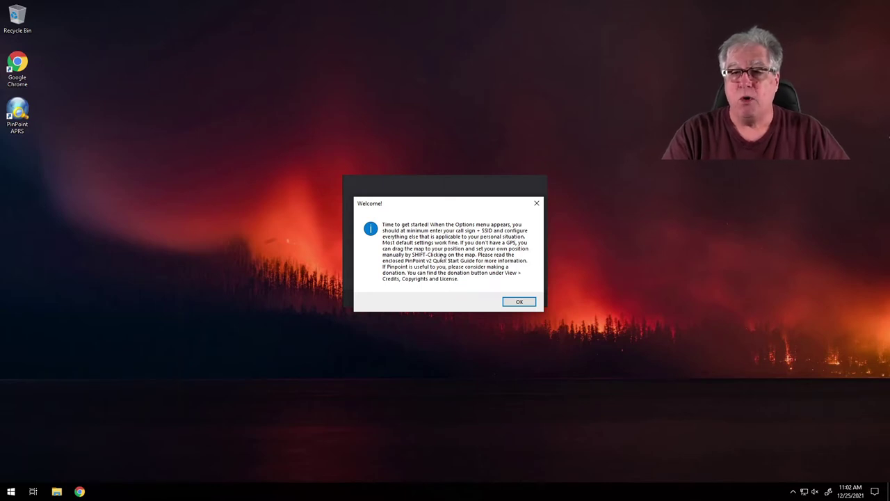
{"action": "left_click", "coordinate": [518, 302]}
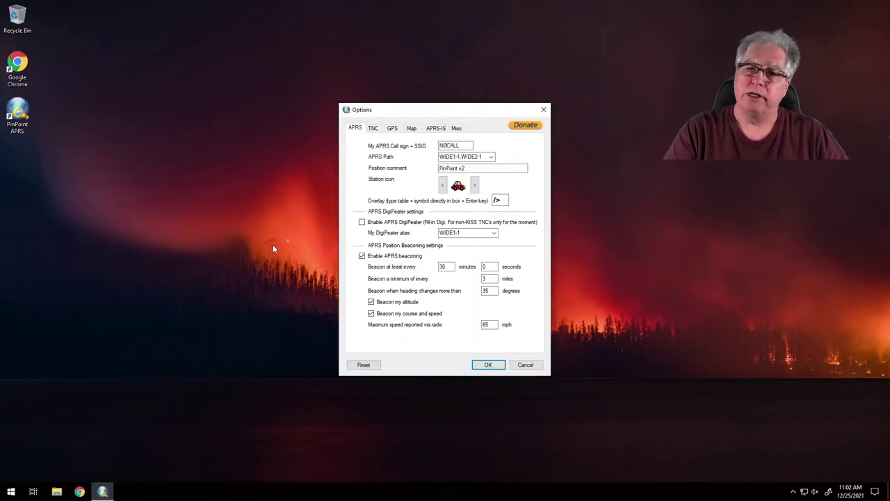
Open the PinPoint-v2-Quick-Start-Guide PDF from the extracted PinPoint_v2_build_201212 folder in Downloads, using Google Chrome
{"action": "left_click", "coordinate": [55, 491]}
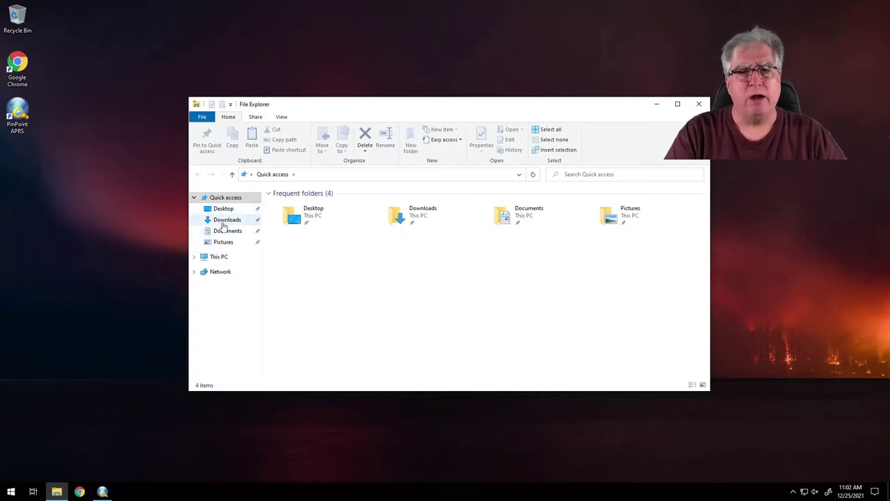
{"action": "left_click", "coordinate": [222, 221]}
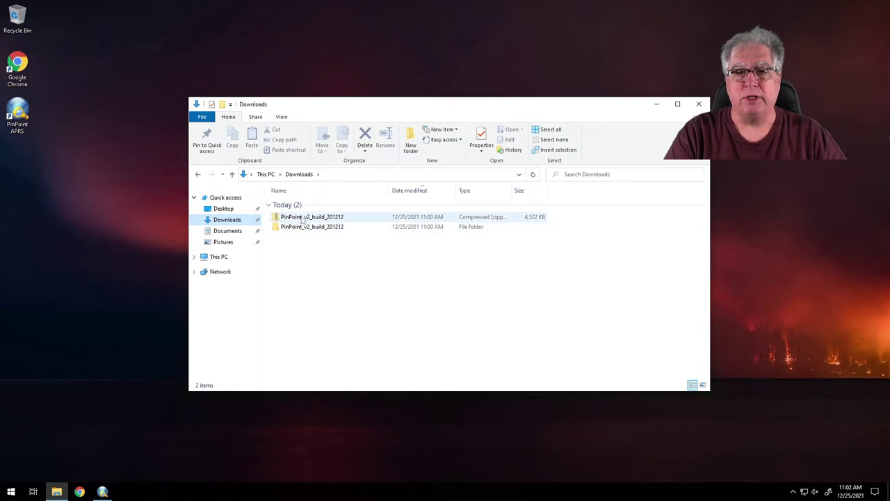
{"action": "double_click", "coordinate": [291, 229]}
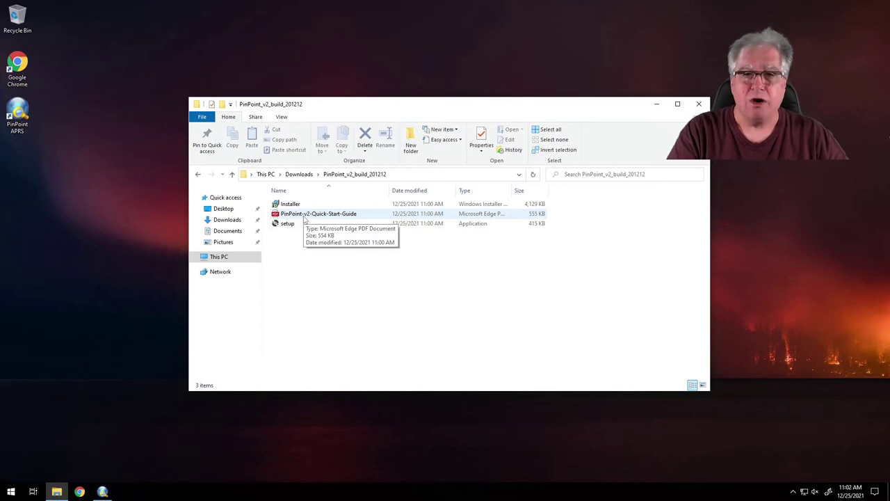
{"action": "double_click", "coordinate": [304, 216]}
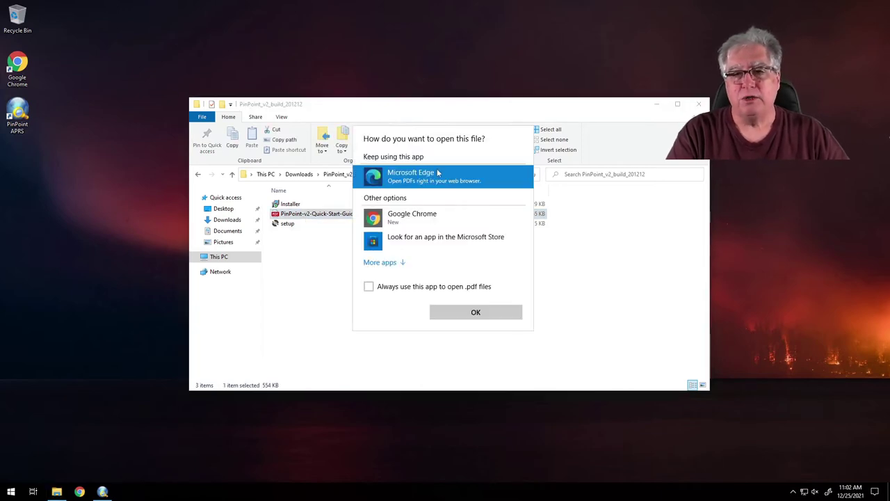
{"action": "left_click", "coordinate": [375, 219]}
{"action": "left_click", "coordinate": [470, 314]}
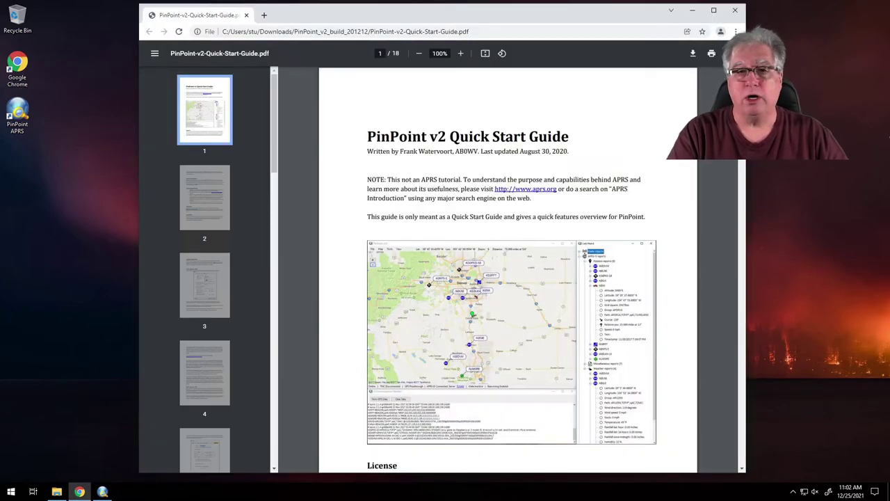
Close the Quick Start Guide and the PinPoint_v2_build_201212 folder window
{"action": "left_click_drag", "start_coordinate": [742, 104], "coordinate": [741, 69]}
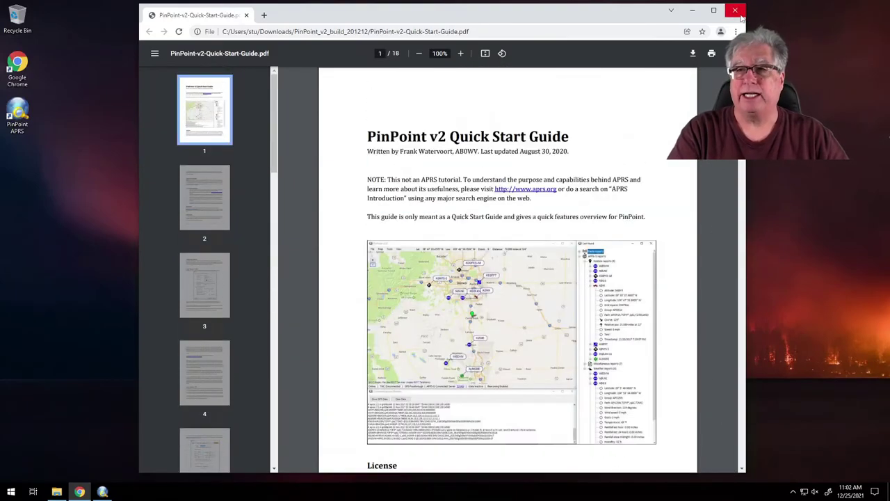
{"action": "left_click", "coordinate": [738, 11]}
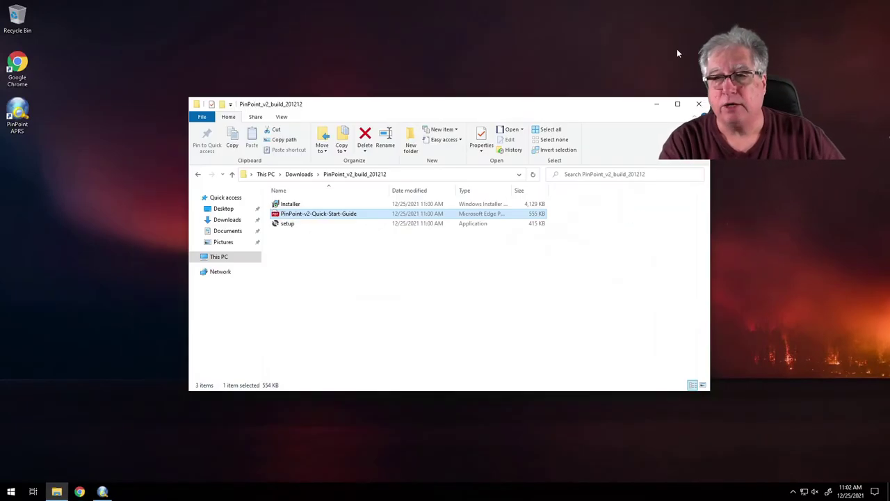
{"action": "left_click", "coordinate": [699, 103]}
Enter the station's APRS call sign with SSID 11 and set the position comment to "For Video Training"
{"action": "left_click", "coordinate": [376, 149]}
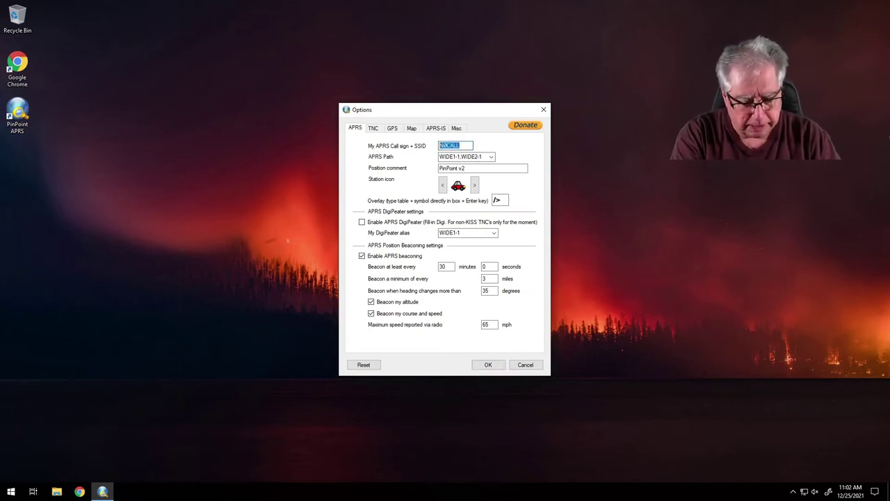
{"action": "type", "text": "AG6AG-11"}
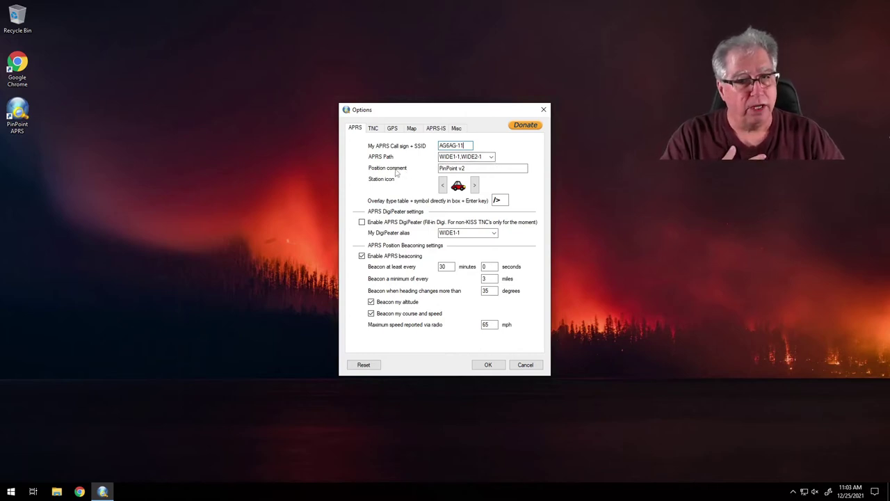
{"action": "key", "text": "Tab"}
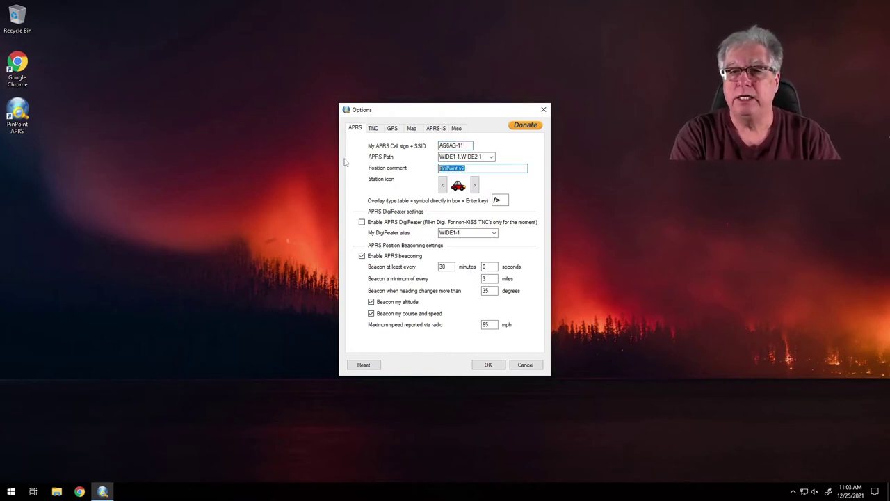
{"action": "type", "text": "Vo"}
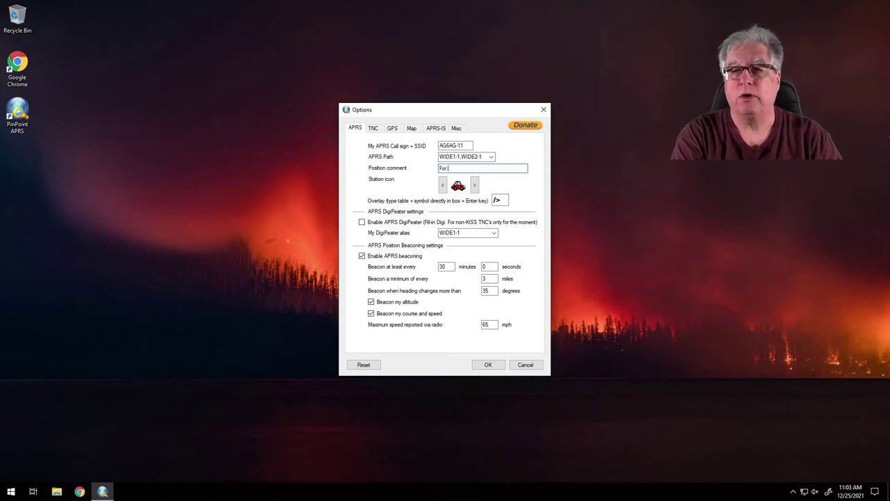
{"action": "type", "text": "r Video Train"}
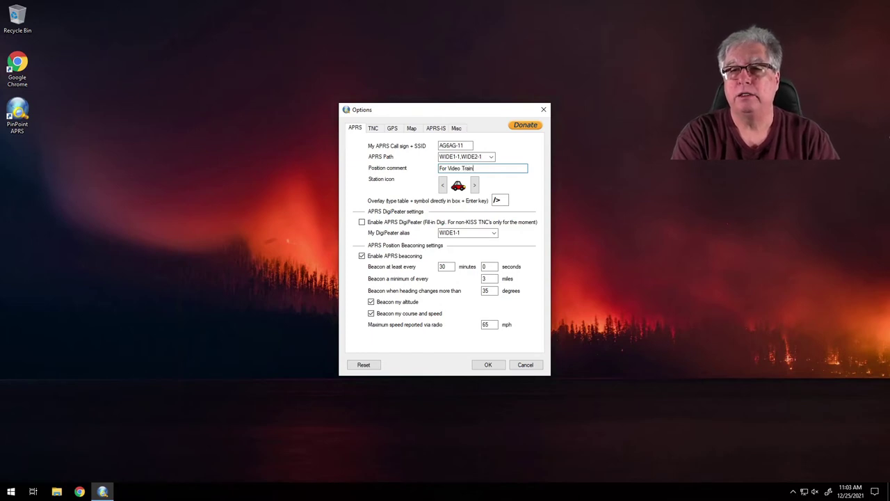
{"action": "type", "text": "ing"}
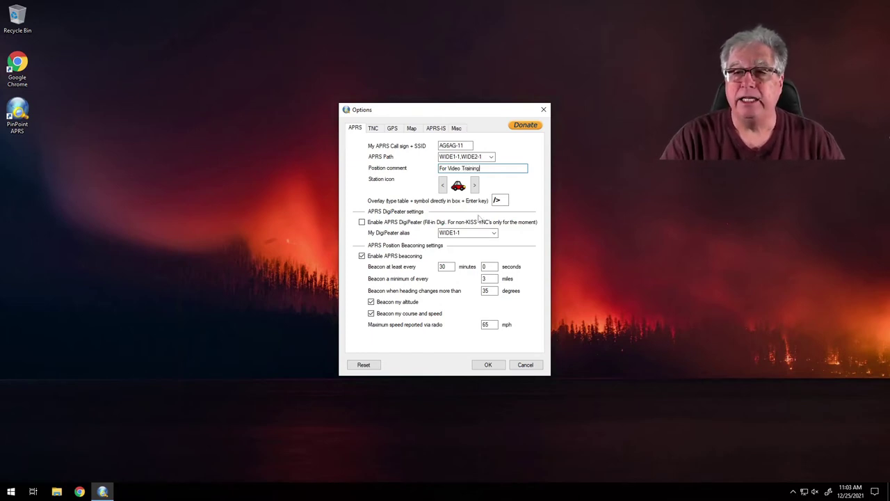
Browse the station icons, choose the crosshair symbol with overlay code \], and disable APRS beaconing
{"action": "left_click", "coordinate": [442, 188]}
{"action": "left_click", "coordinate": [442, 188]}
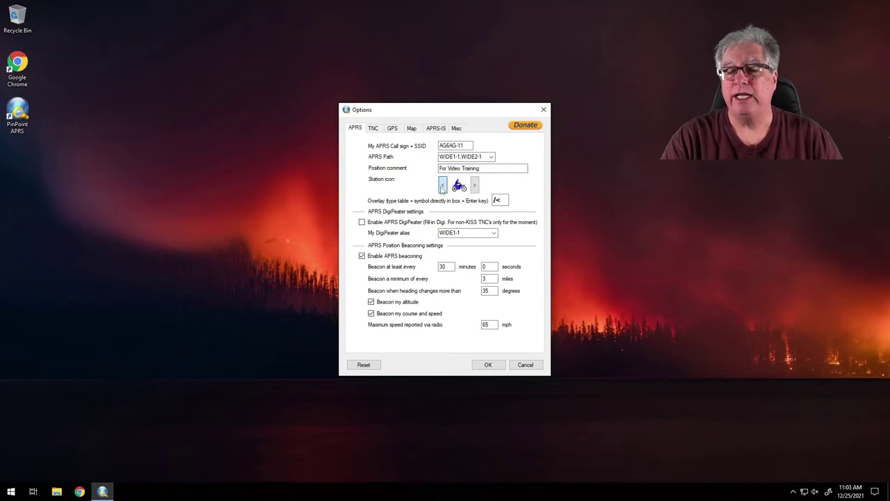
{"action": "left_click", "coordinate": [442, 188]}
{"action": "left_click", "coordinate": [443, 185]}
{"action": "left_click", "coordinate": [442, 185]}
{"action": "left_click", "coordinate": [442, 185]}
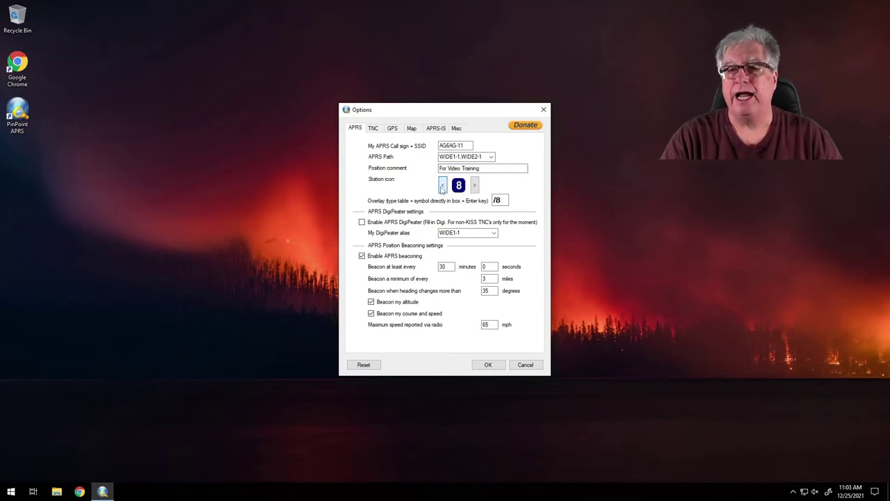
{"action": "left_click", "coordinate": [442, 185]}
{"action": "left_click", "coordinate": [442, 187]}
{"action": "left_click", "coordinate": [442, 186]}
{"action": "left_click", "coordinate": [442, 186]}
{"action": "left_click", "coordinate": [442, 186]}
{"action": "left_click", "coordinate": [442, 186]}
{"action": "left_click", "coordinate": [442, 187]}
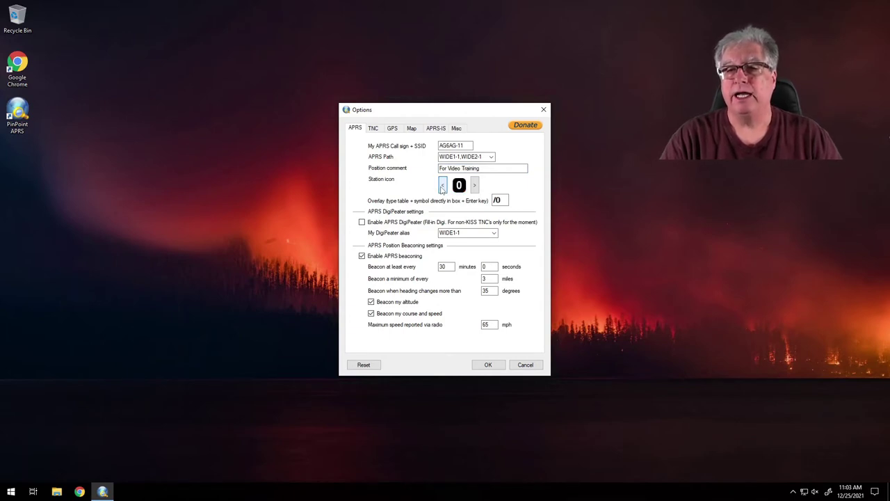
{"action": "left_click", "coordinate": [442, 186]}
{"action": "left_click", "coordinate": [442, 186]}
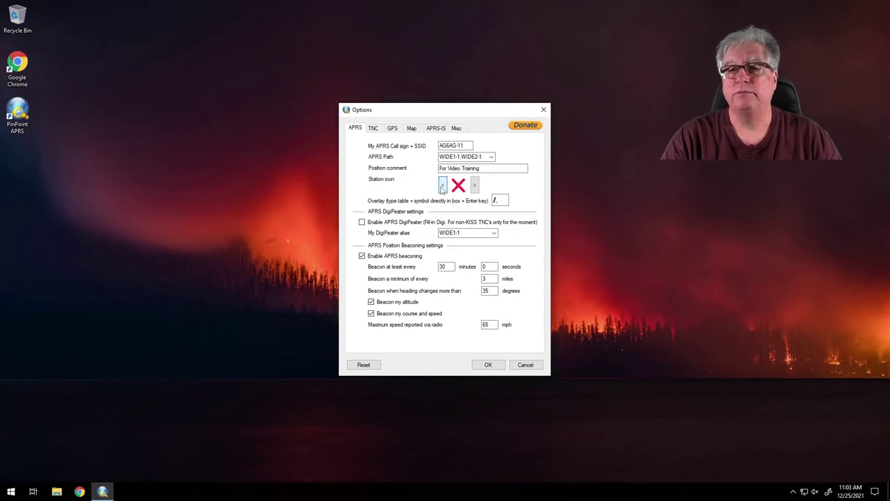
{"action": "left_click", "coordinate": [442, 185]}
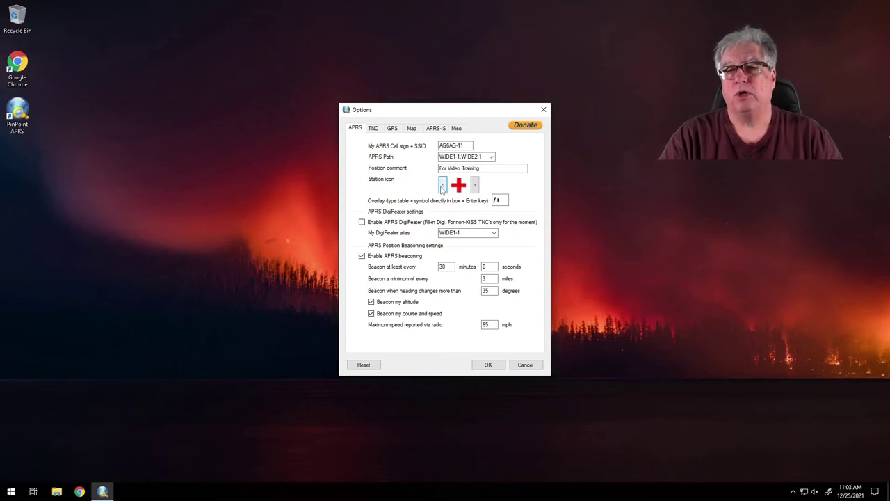
{"action": "left_click", "coordinate": [442, 185]}
{"action": "left_click", "coordinate": [443, 185]}
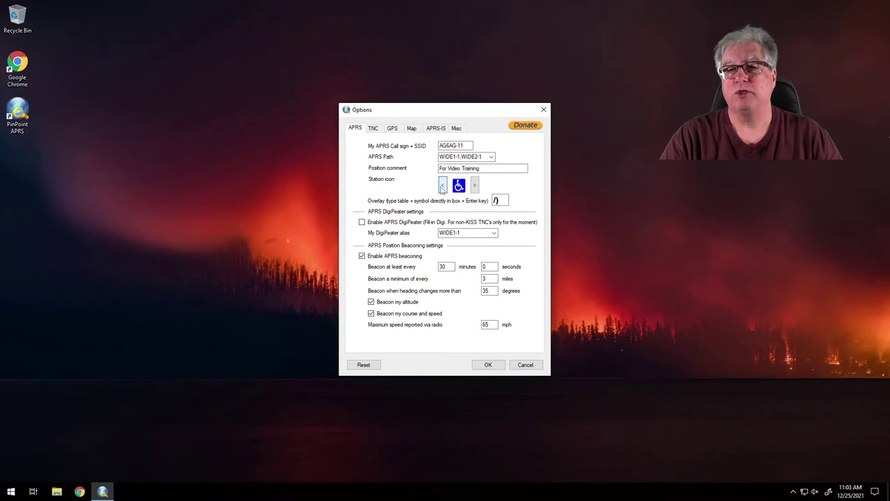
{"action": "left_click", "coordinate": [442, 185]}
{"action": "left_click", "coordinate": [442, 186]}
{"action": "left_click", "coordinate": [442, 186]}
{"action": "left_click", "coordinate": [443, 186]}
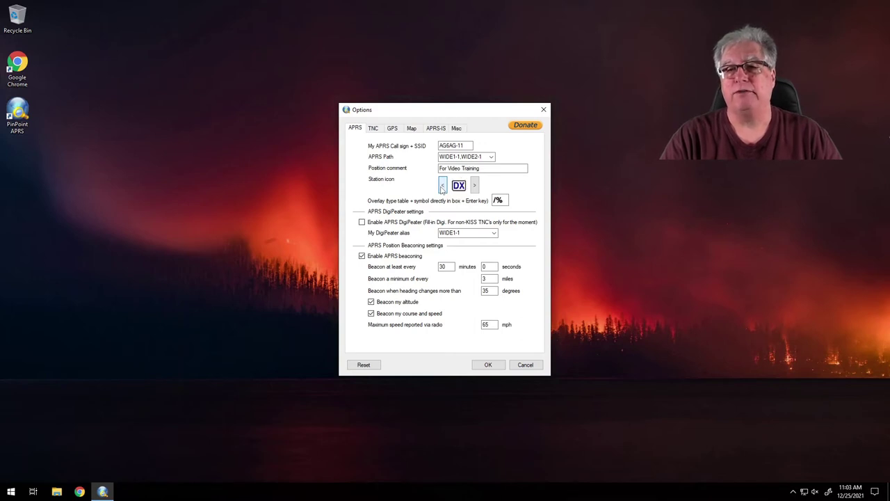
{"action": "left_click", "coordinate": [443, 185]}
{"action": "left_click", "coordinate": [442, 186]}
{"action": "left_click", "coordinate": [442, 185]}
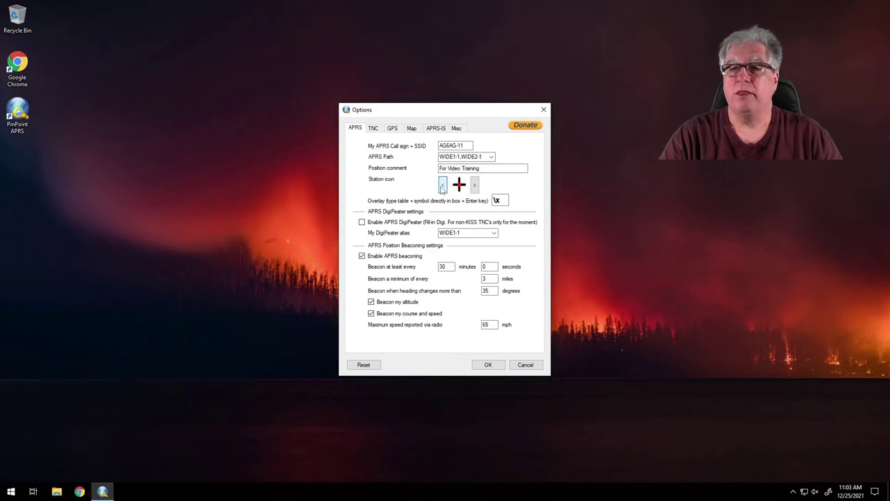
{"action": "left_click", "coordinate": [442, 186]}
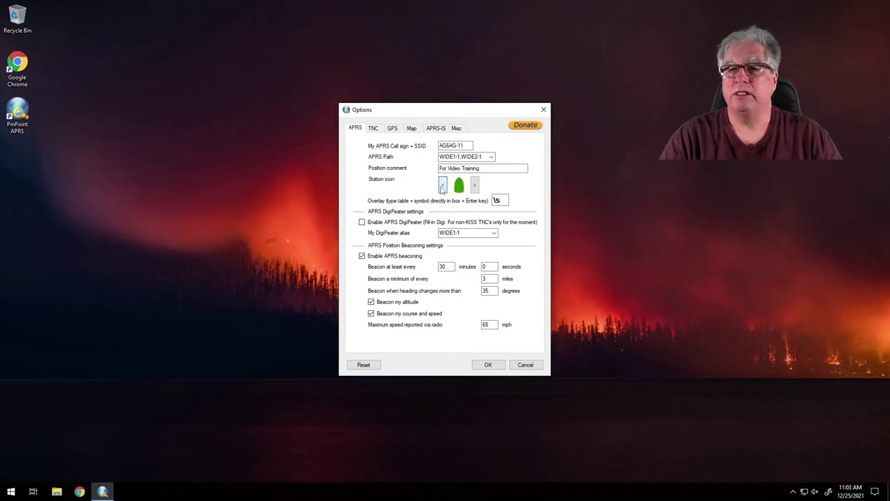
{"action": "left_click", "coordinate": [442, 185]}
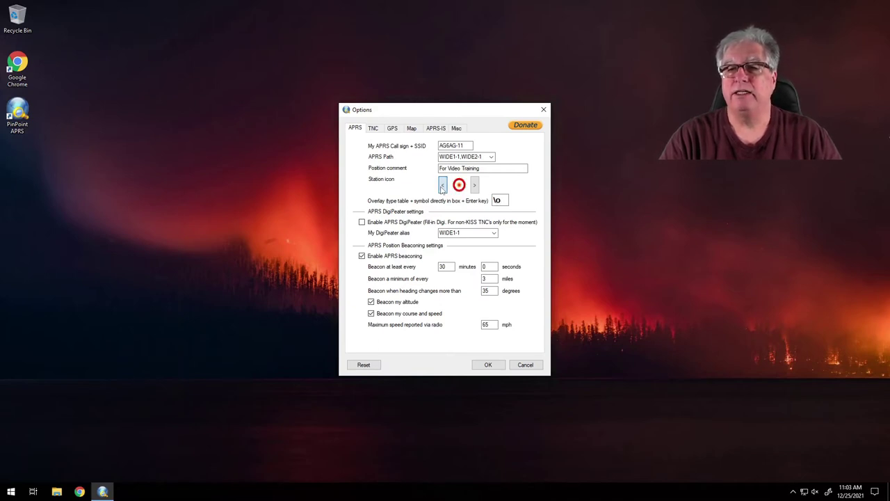
{"action": "left_click", "coordinate": [442, 186]}
{"action": "left_click", "coordinate": [442, 185]}
{"action": "left_click", "coordinate": [442, 185]}
{"action": "left_click", "coordinate": [442, 186]}
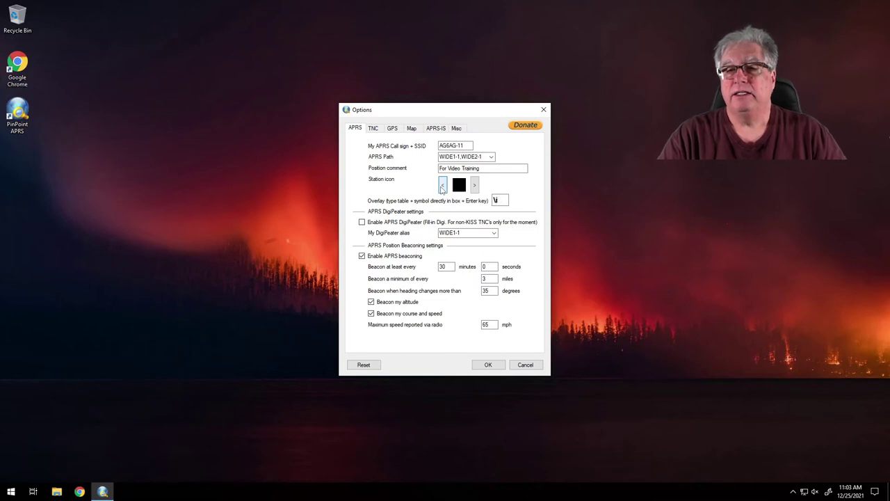
{"action": "left_click", "coordinate": [442, 186]}
{"action": "left_click", "coordinate": [442, 185]}
{"action": "left_click", "coordinate": [442, 186]}
{"action": "left_click", "coordinate": [442, 186]}
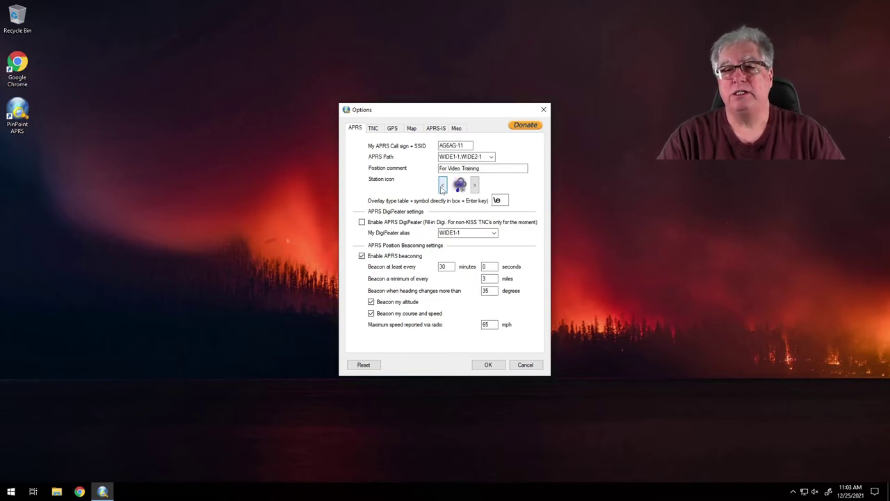
{"action": "left_click", "coordinate": [442, 186]}
{"action": "left_click", "coordinate": [442, 185]}
{"action": "left_click", "coordinate": [442, 185]}
{"action": "left_click", "coordinate": [442, 185]}
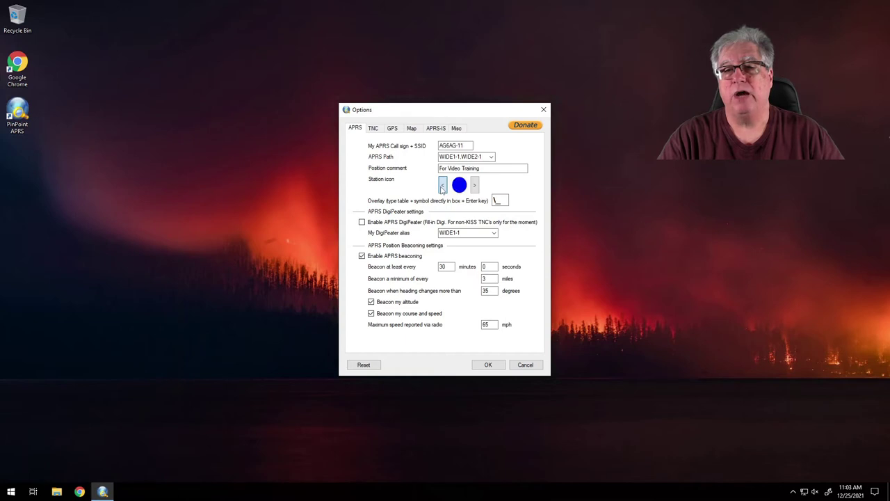
{"action": "left_click", "coordinate": [442, 185]}
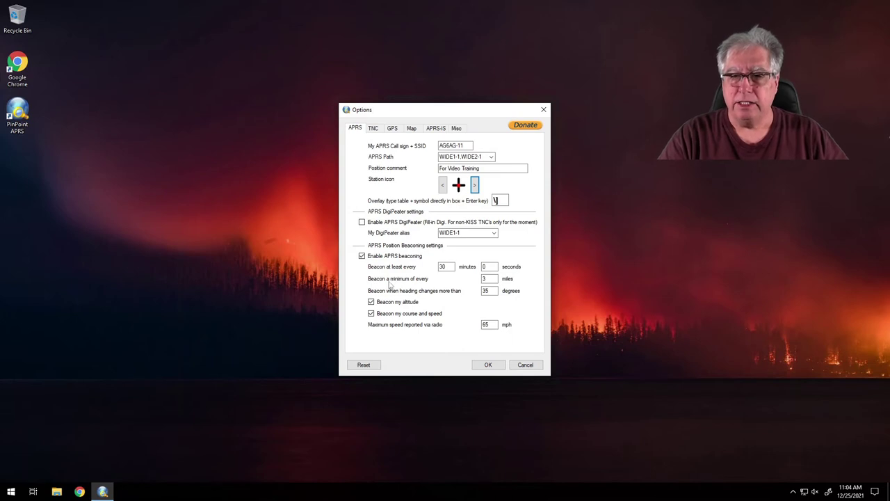
{"action": "left_click", "coordinate": [362, 256]}
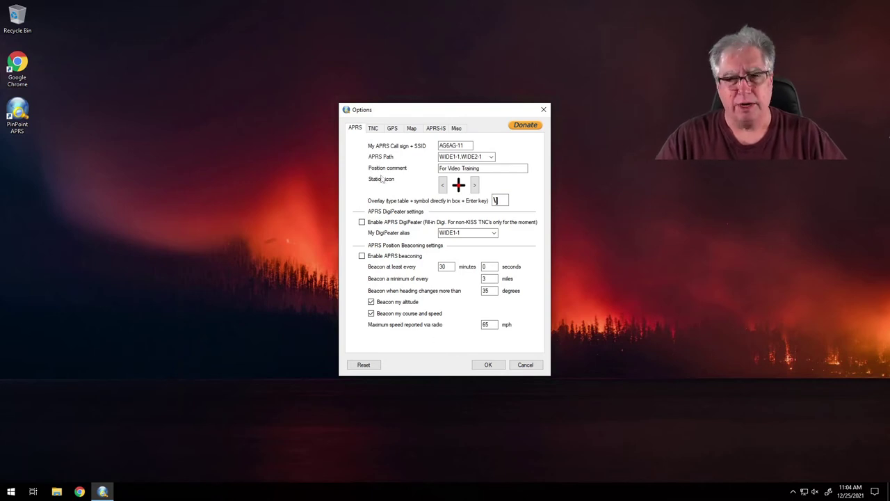
Configure the TNC for network KISS mode at TCP/IP address 172.16.0.17 on port 8100
{"action": "left_click", "coordinate": [373, 130]}
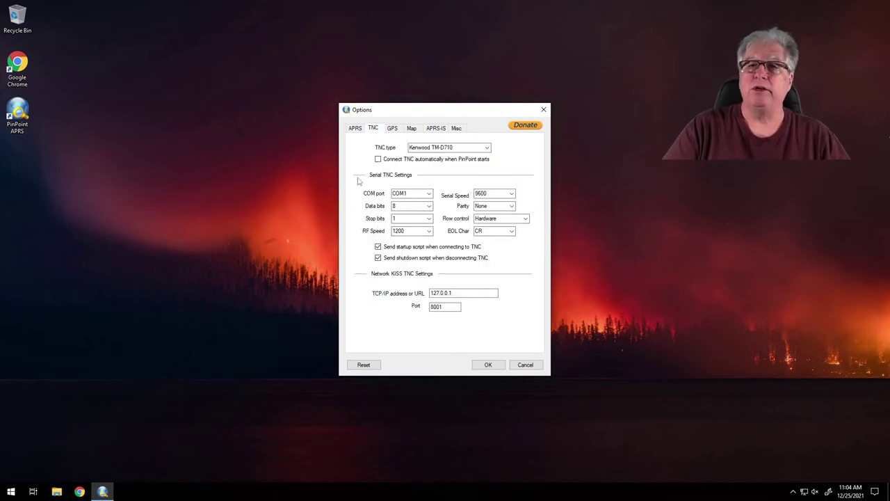
{"action": "left_click", "coordinate": [487, 149]}
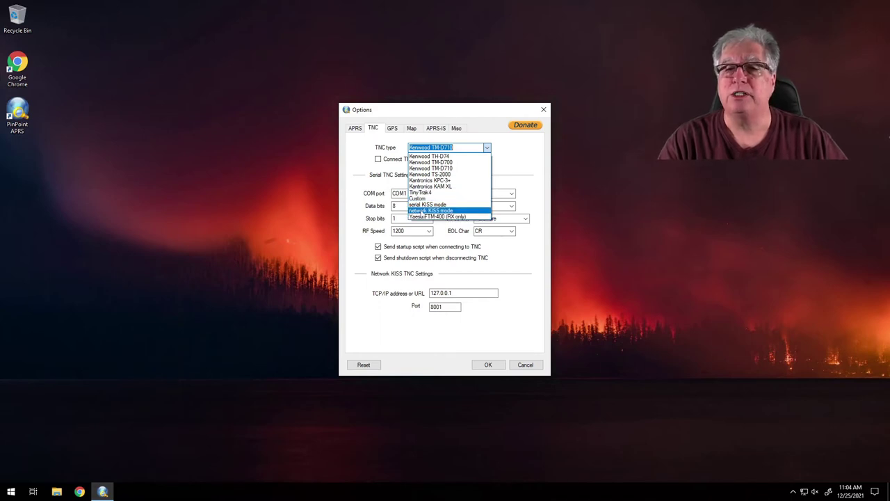
{"action": "left_click", "coordinate": [422, 211]}
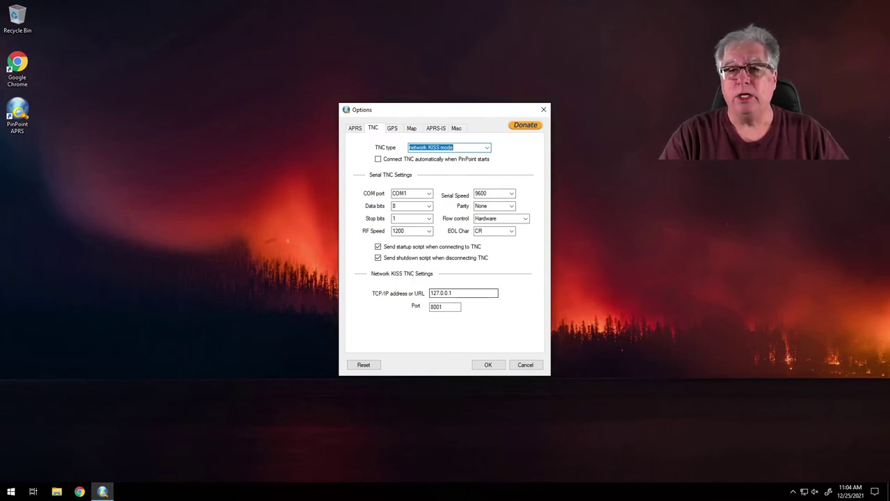
{"action": "double_click", "coordinate": [437, 306]}
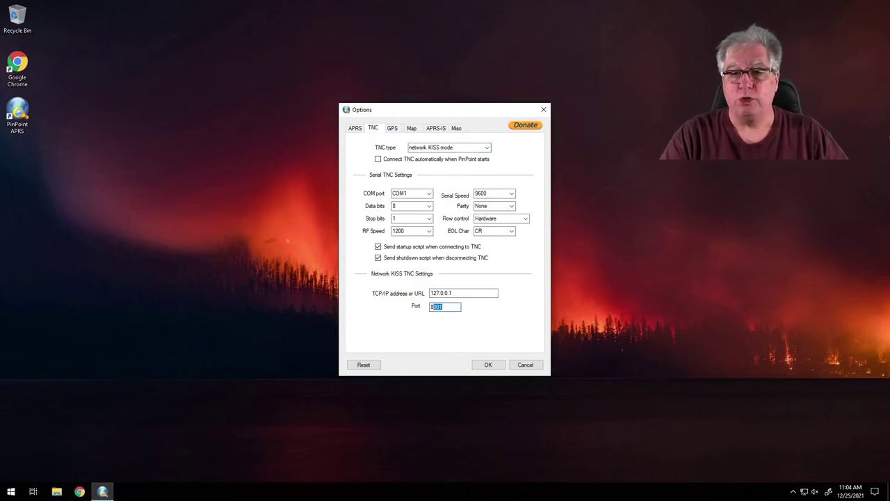
{"action": "type", "text": "8"}
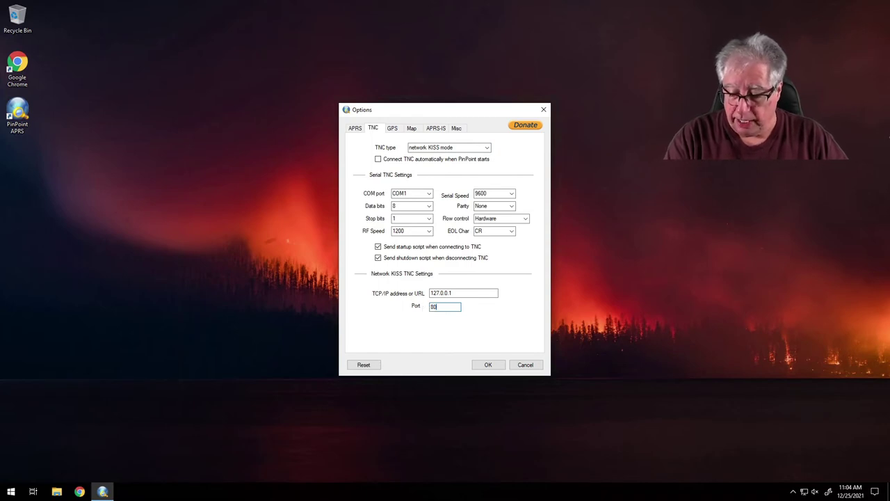
{"action": "type", "text": "100"}
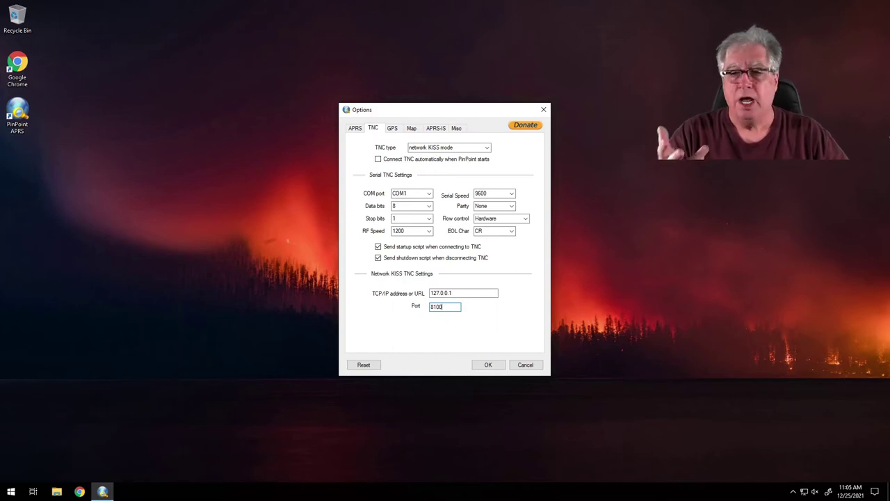
{"action": "key", "text": "shift+Tab"}
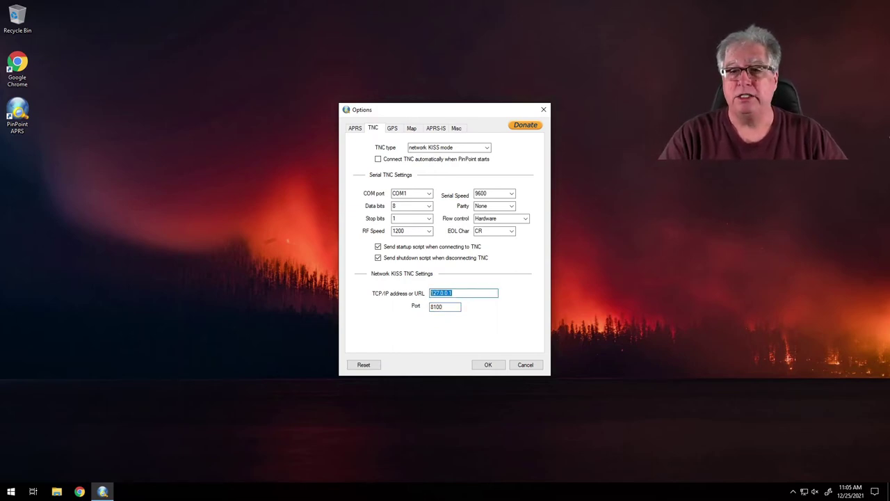
{"action": "type", "text": "17"}
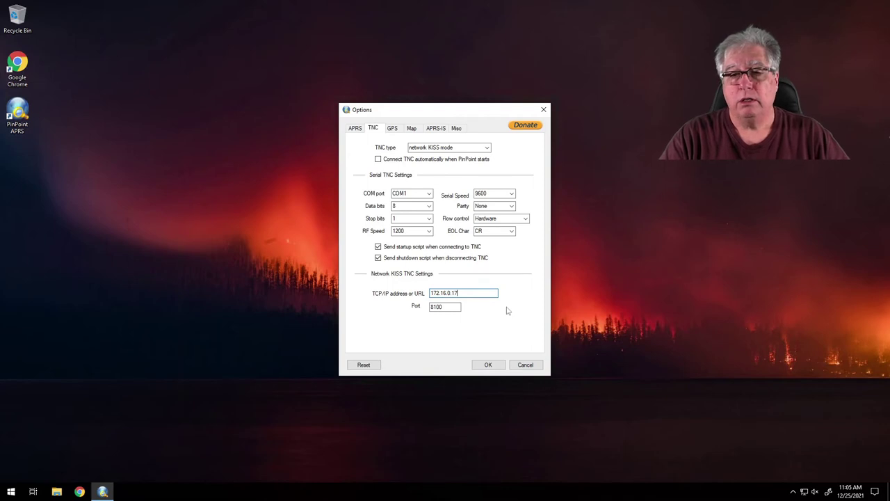
{"action": "left_click", "coordinate": [393, 131]}
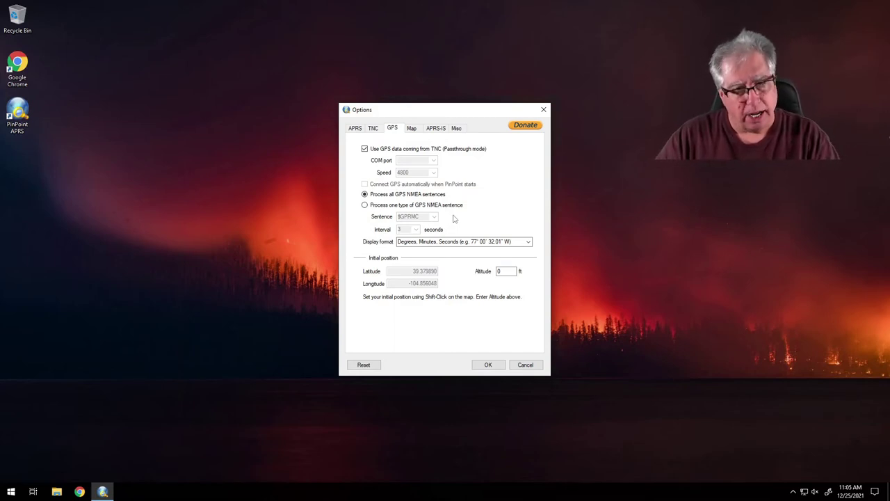
{"action": "left_click", "coordinate": [364, 149]}
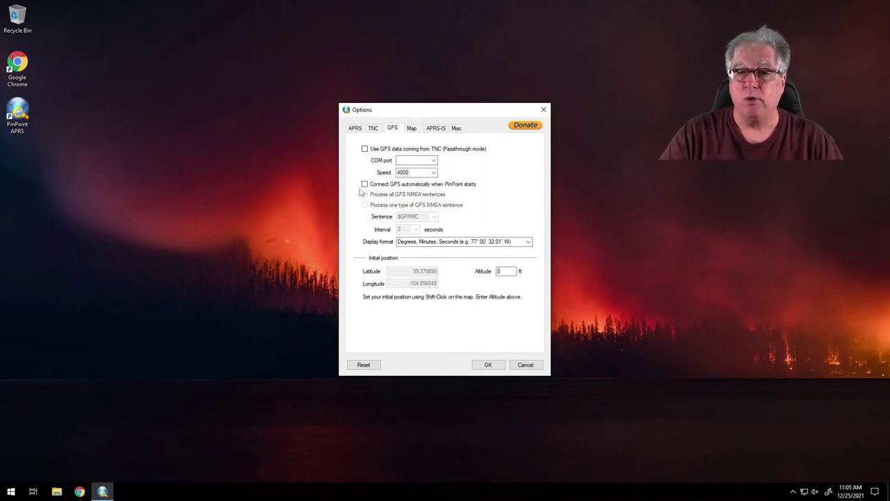
{"action": "left_click", "coordinate": [365, 148]}
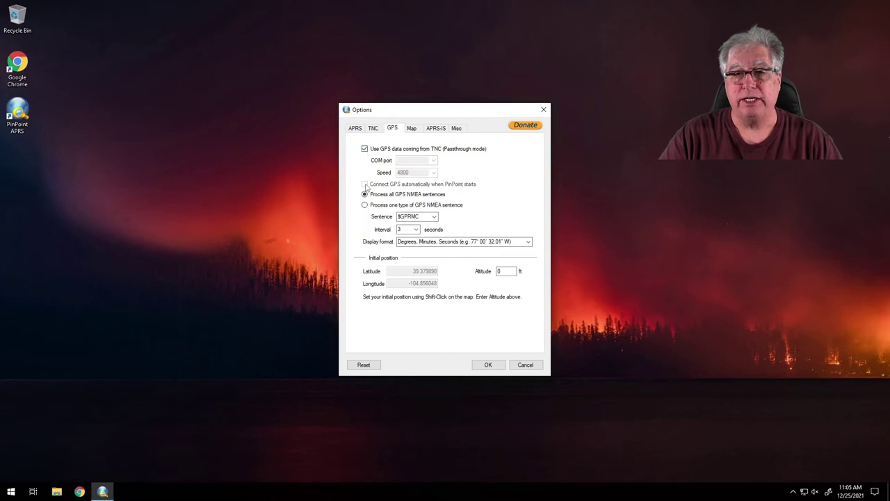
Review the map display options and the APRS-IS connection settings
{"action": "left_click", "coordinate": [411, 129]}
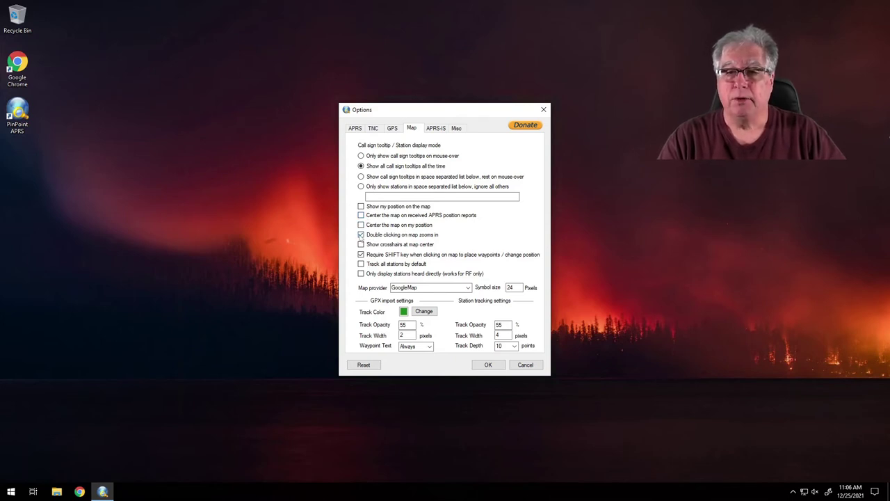
{"action": "left_click", "coordinate": [361, 235]}
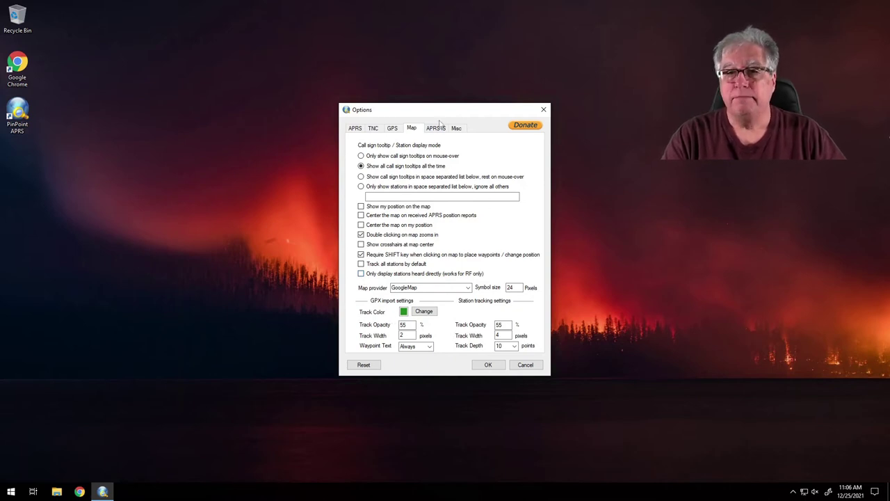
{"action": "left_click", "coordinate": [435, 129]}
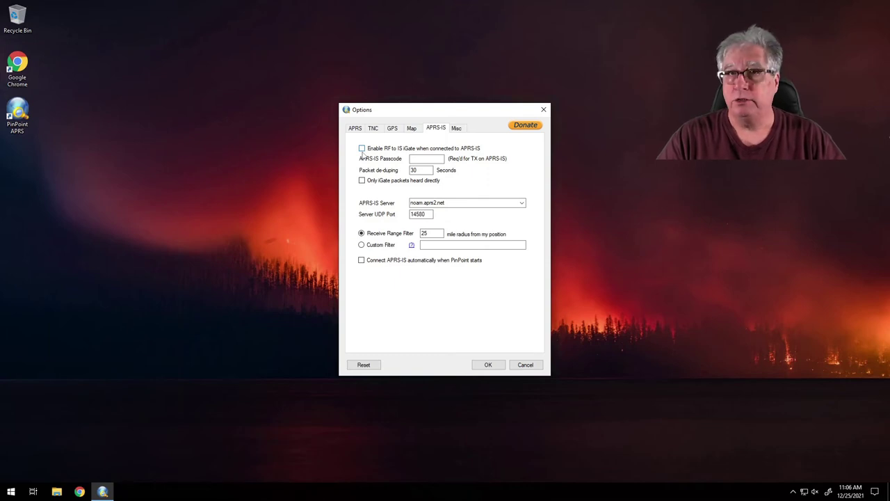
Disable automatic answering of APRS messages, save the options, and dismiss the update check notice
{"action": "left_click", "coordinate": [456, 129]}
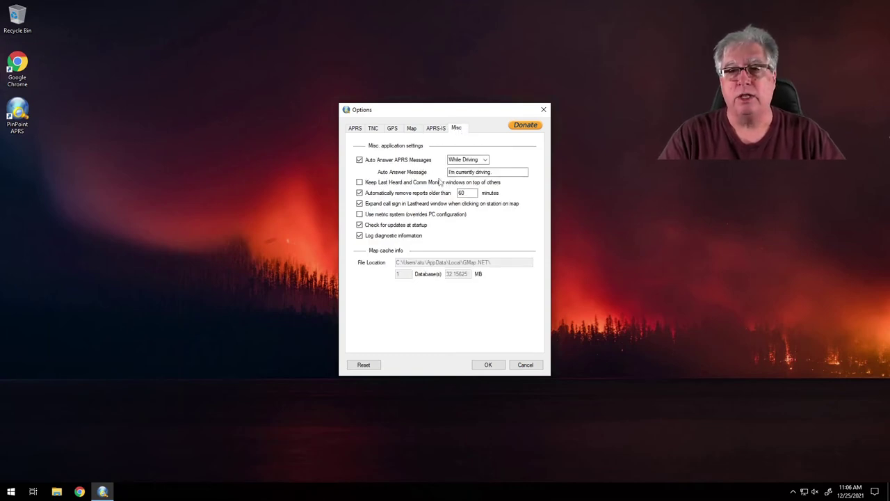
{"action": "left_click", "coordinate": [359, 160]}
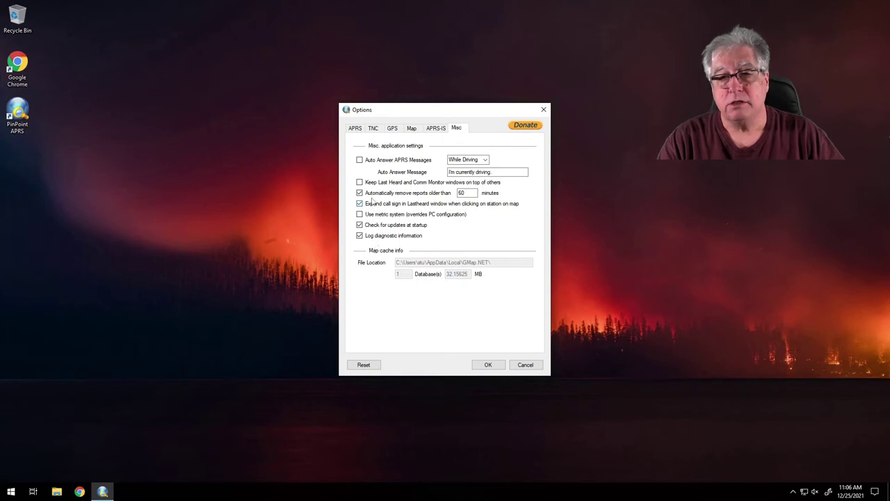
{"action": "left_click", "coordinate": [487, 366]}
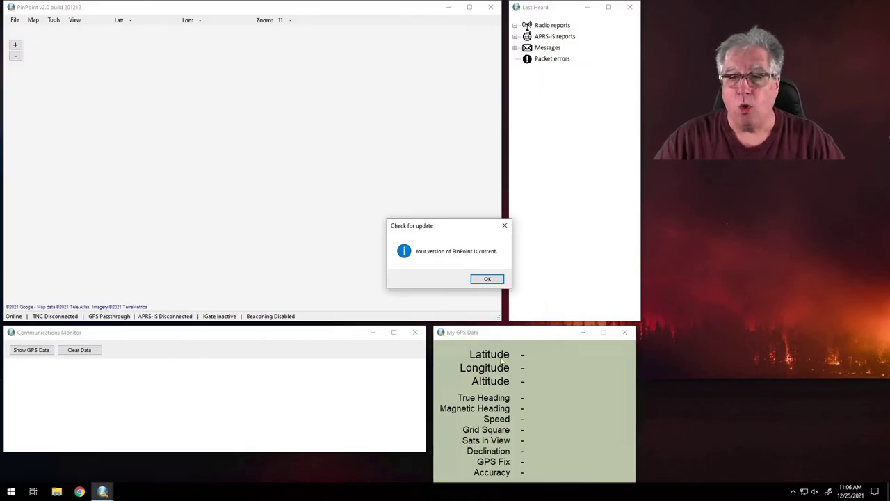
{"action": "left_click", "coordinate": [490, 282]}
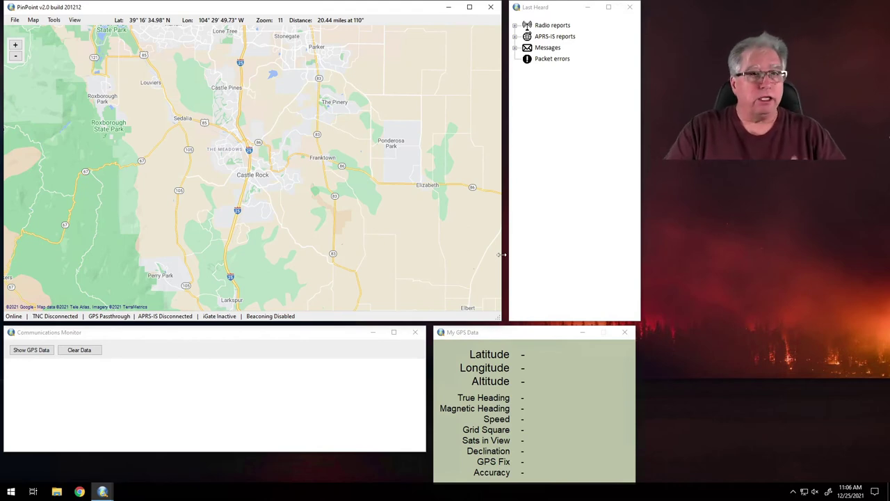
Connect to the configured network TNC
{"action": "mouse_move", "coordinate": [360, 4]}
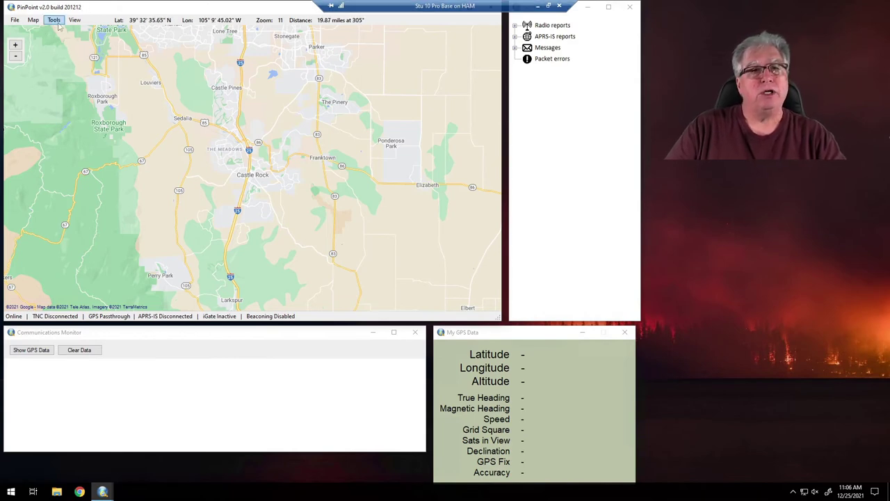
{"action": "left_click", "coordinate": [55, 25]}
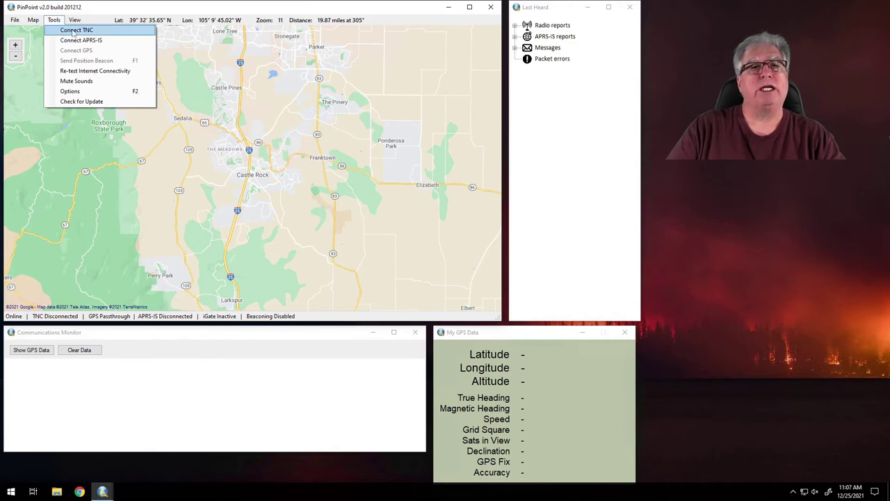
{"action": "left_click", "coordinate": [73, 31]}
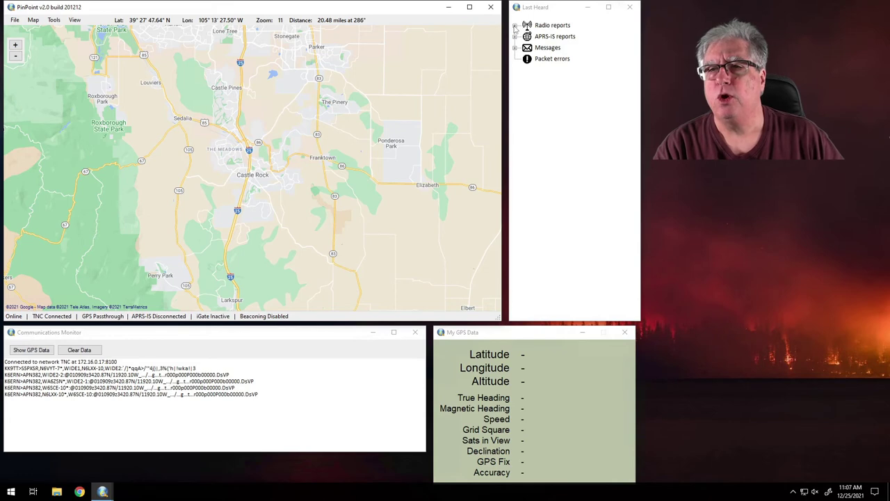
Expand the position reports received by radio and center the map on the station with the WX icon
{"action": "left_click", "coordinate": [514, 26]}
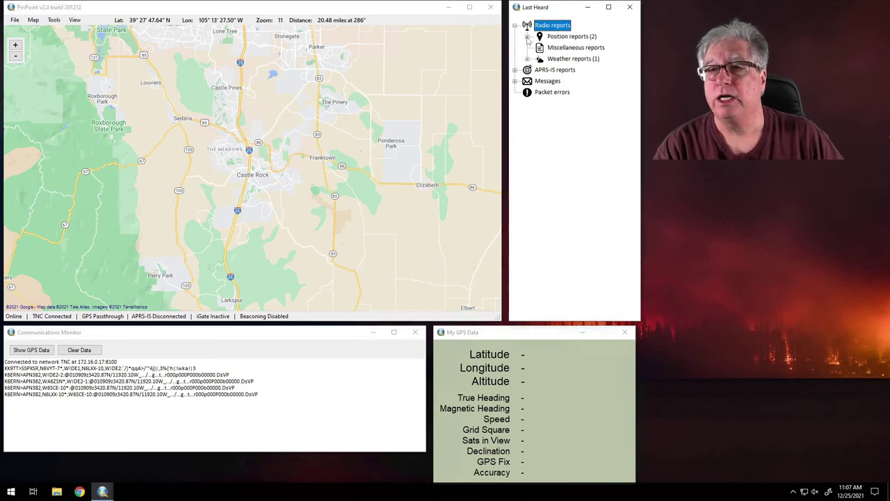
{"action": "left_click", "coordinate": [527, 36]}
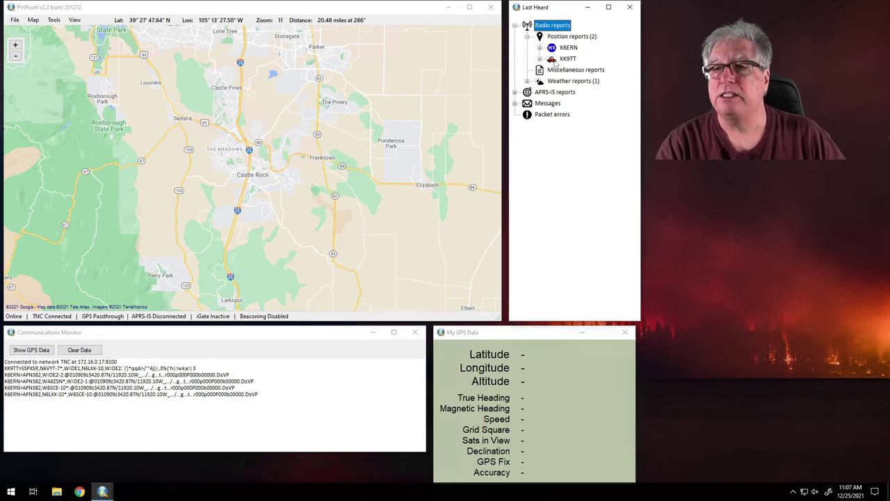
{"action": "right_click", "coordinate": [559, 50]}
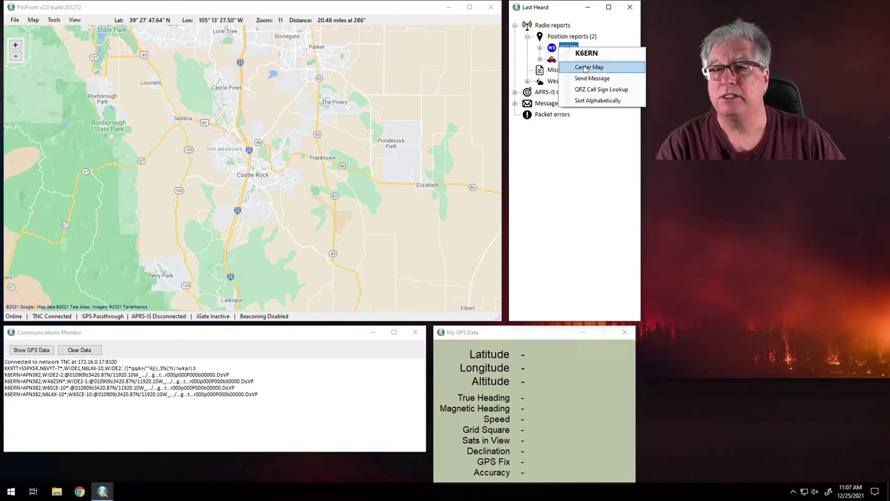
{"action": "left_click", "coordinate": [587, 67]}
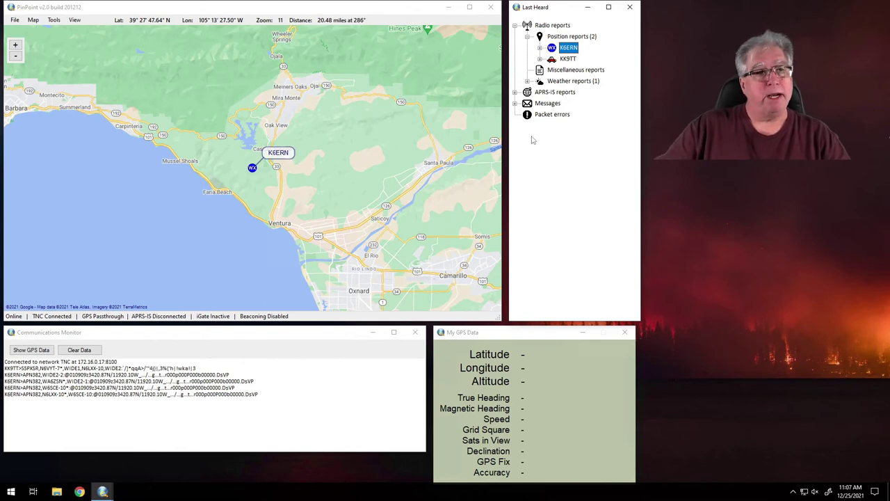
Zoom the map to level 14 to examine the area around the WX station
{"action": "left_click", "coordinate": [15, 46]}
{"action": "left_click", "coordinate": [14, 46]}
{"action": "left_click", "coordinate": [15, 46]}
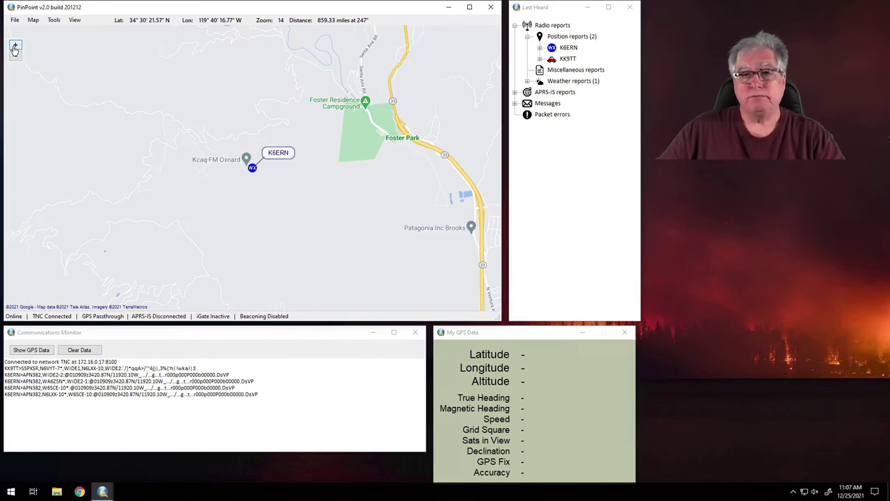
{"action": "left_click", "coordinate": [15, 46]}
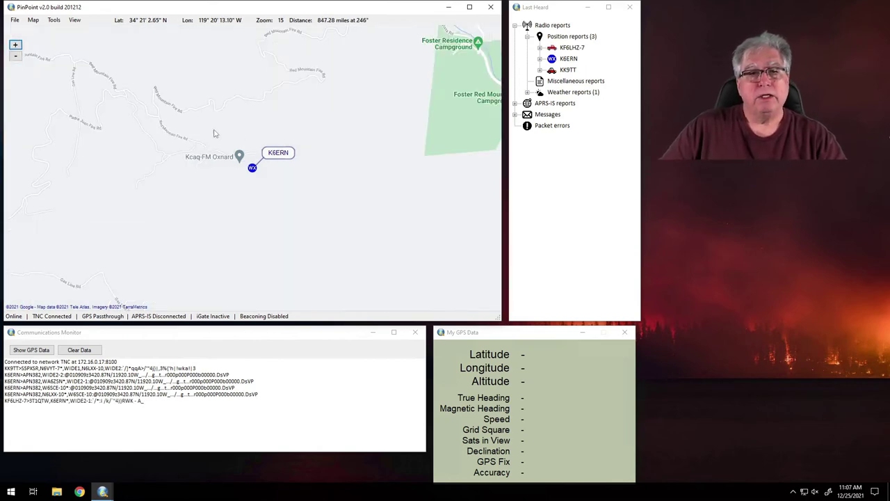
{"action": "left_click", "coordinate": [15, 57]}
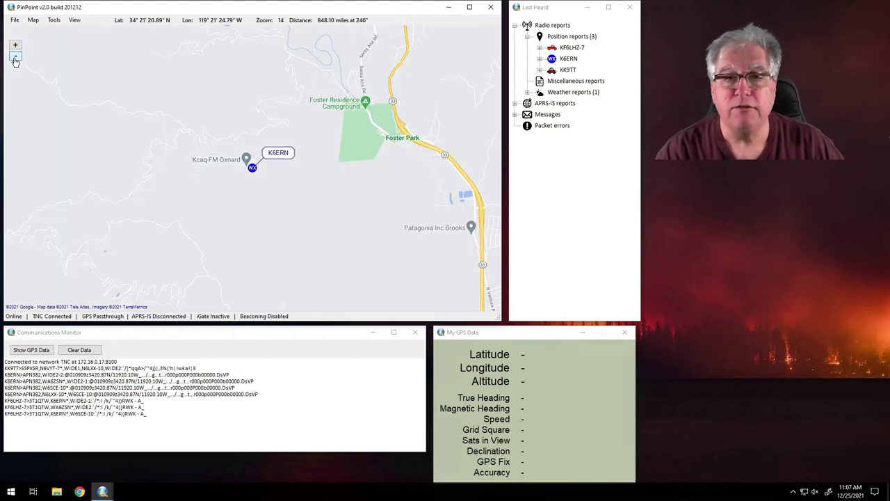